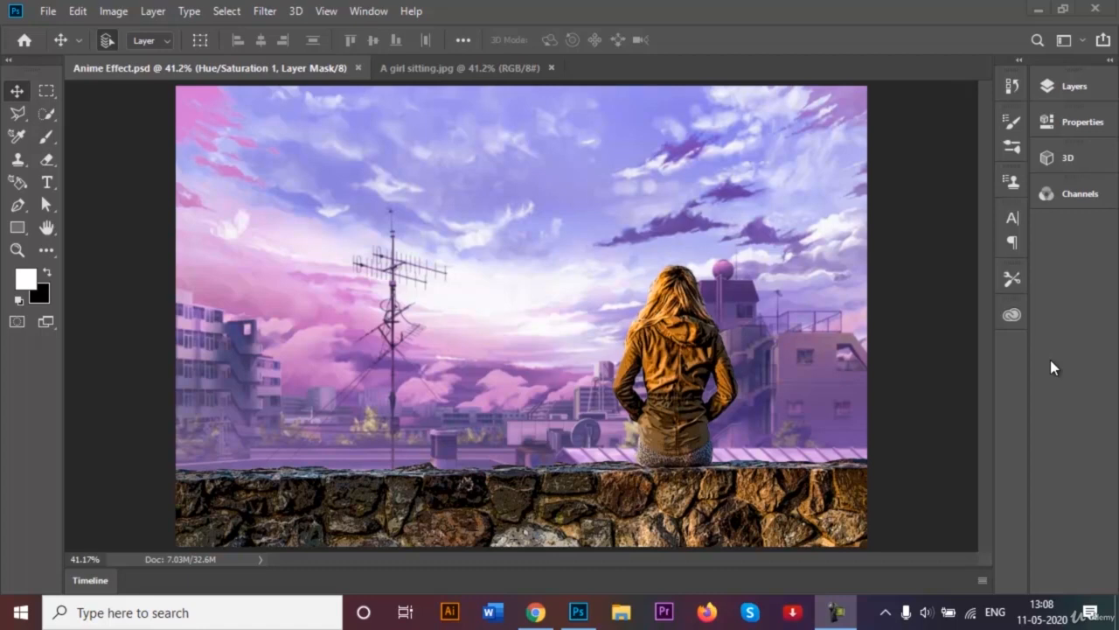
# - Switch to the A girl sitting.jpg document, unlock its background layer and rename it Backup image
pyautogui.click(450, 69)
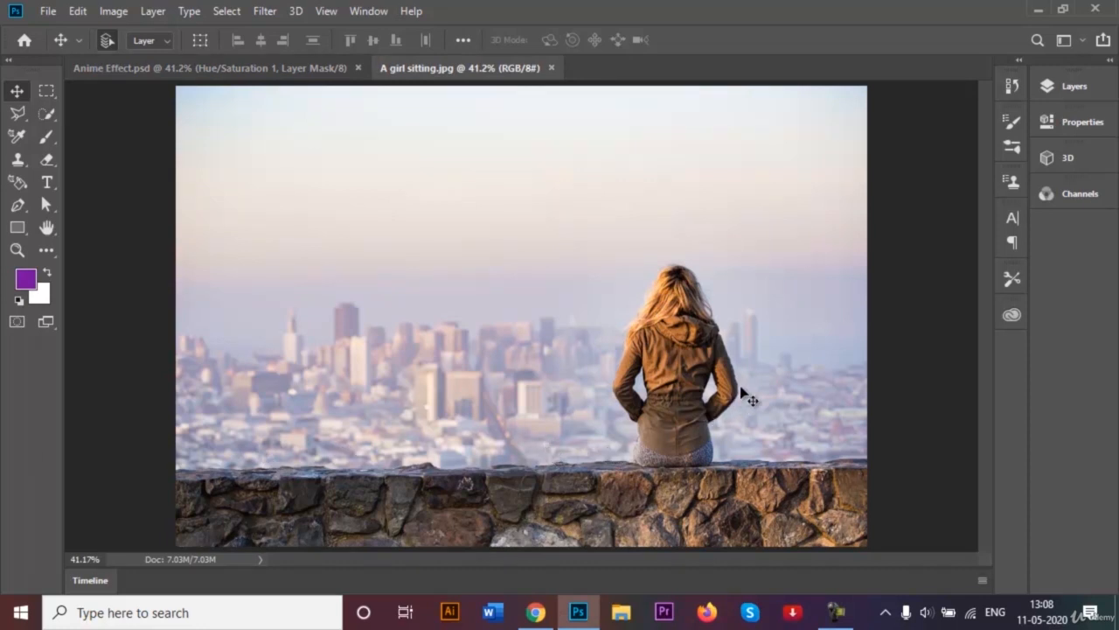
pyautogui.click(1077, 88)
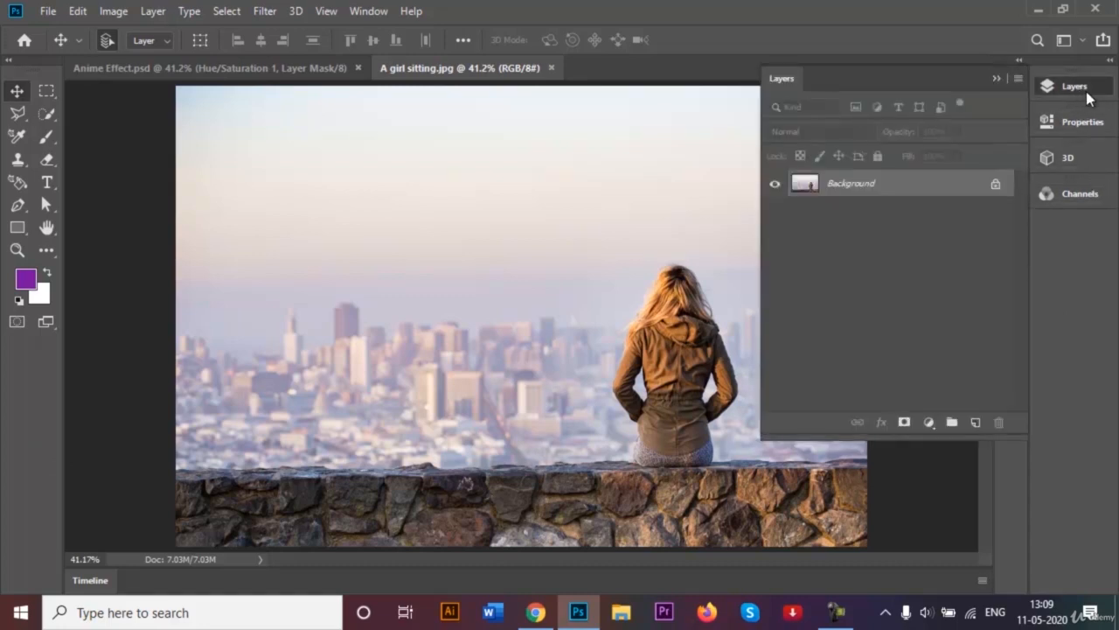
pyautogui.click(996, 184)
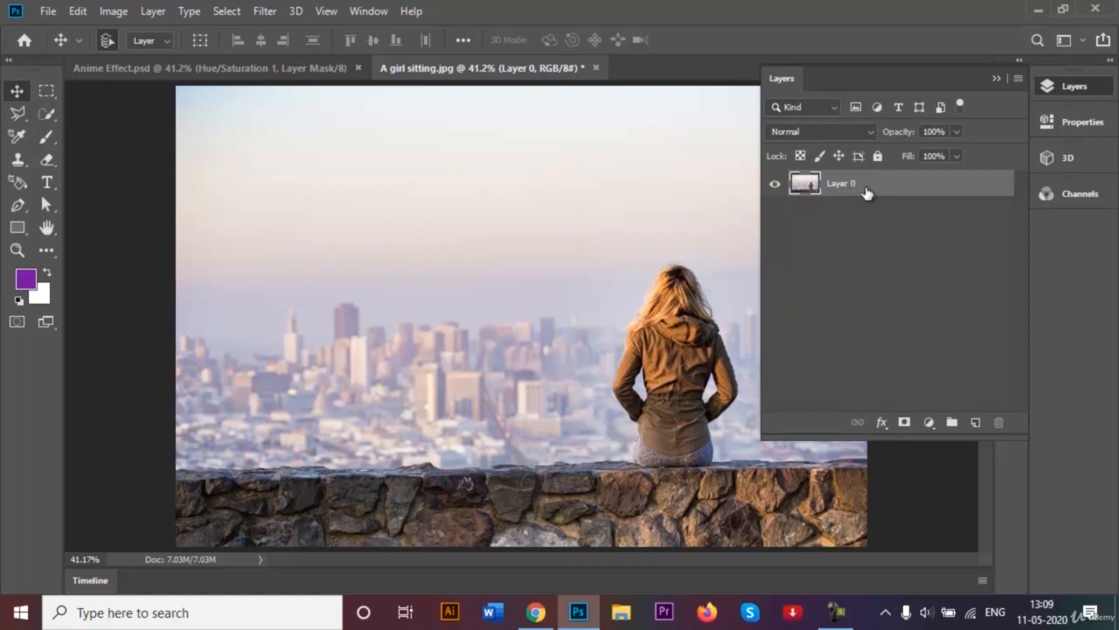
pyautogui.doubleClick(858, 183)
pyautogui.press('BackSpace')
pyautogui.press('Return')
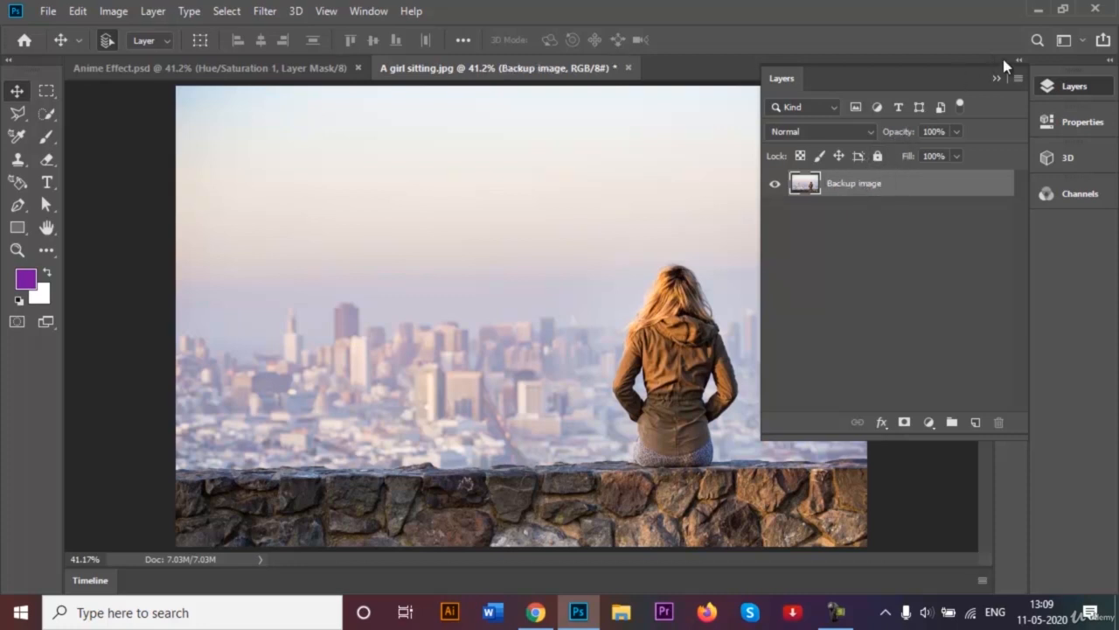
pyautogui.click(993, 79)
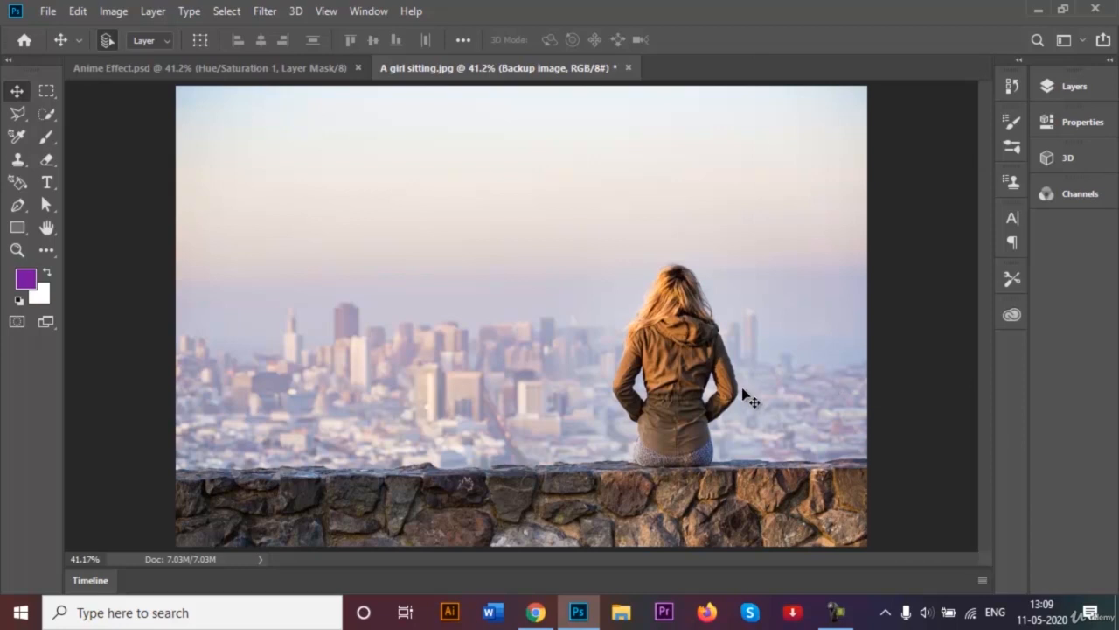
# - Select the girl automatically with the Quick Selection tool's Select Subject
pyautogui.click(1067, 91)
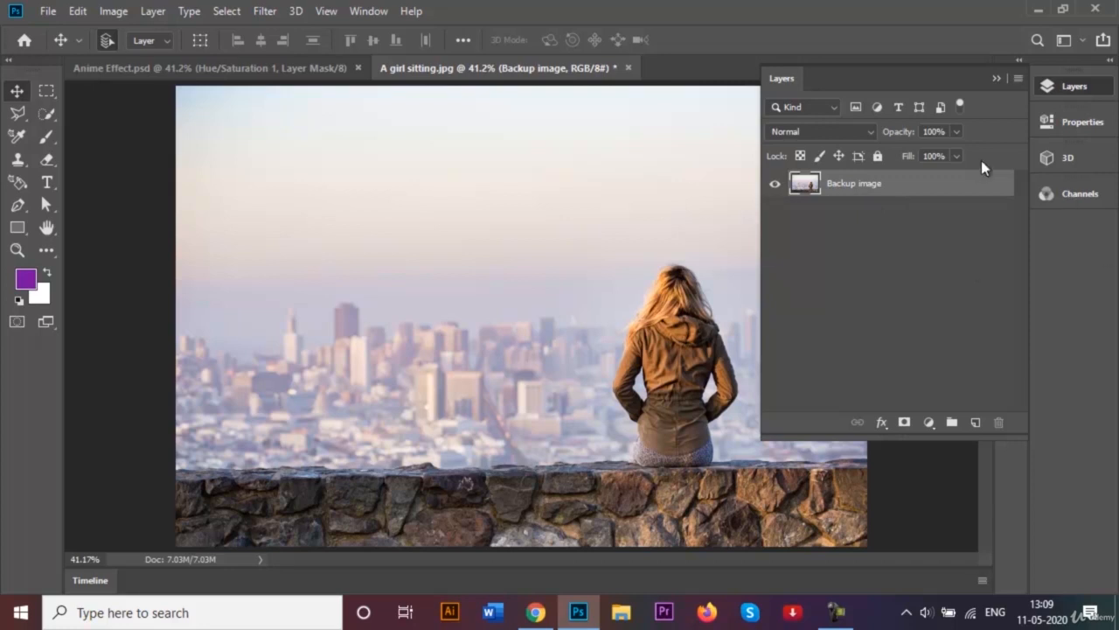
pyautogui.click(996, 79)
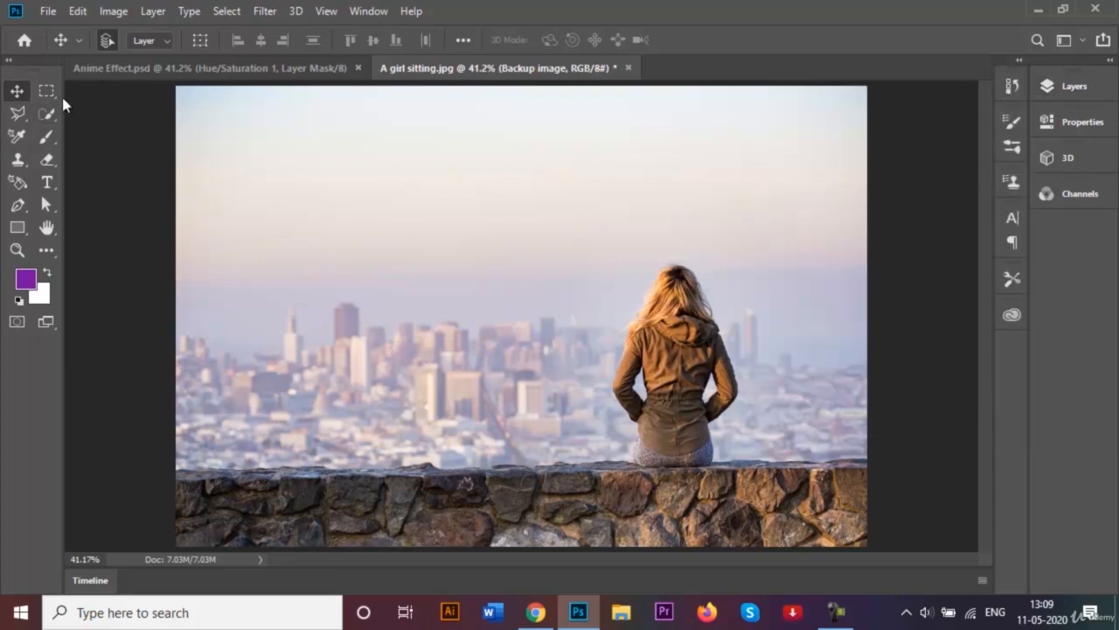
pyautogui.click(46, 112)
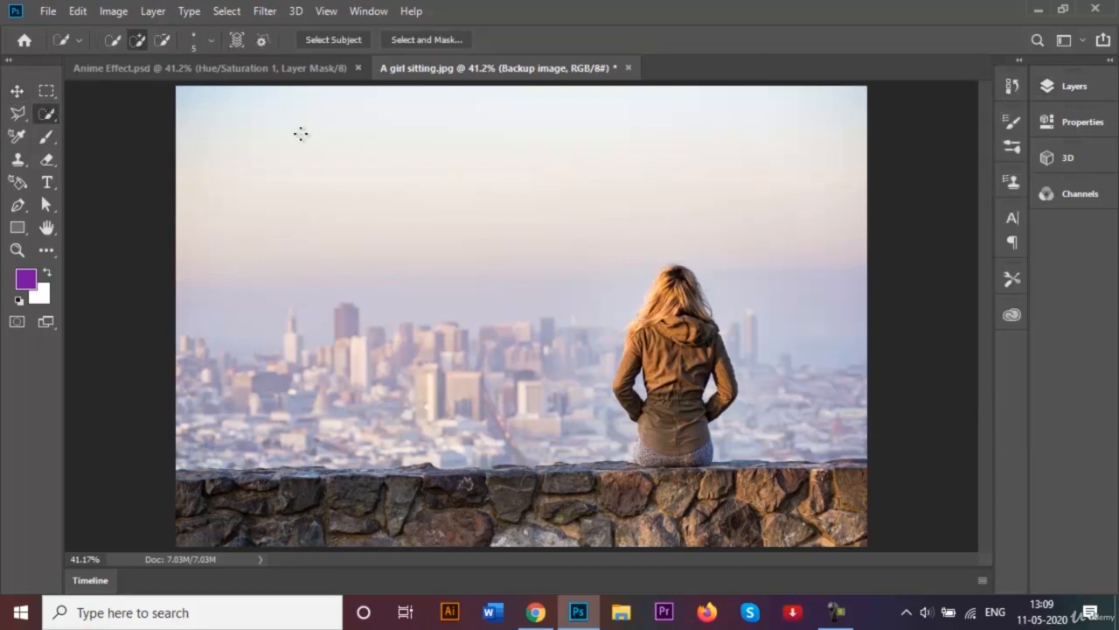
pyautogui.click(332, 42)
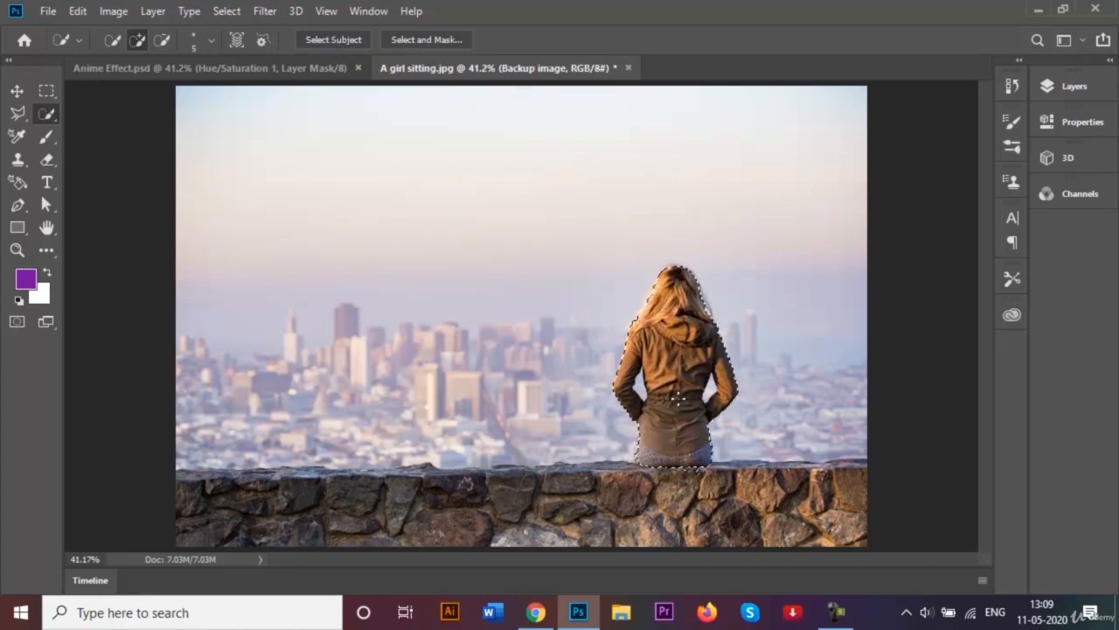
# - Subtract a small stray area near the girl's seat from the selection
pyautogui.hotkey('ctrl', '+')
pyautogui.hotkey('ctrl', '+')
pyautogui.hotkey('ctrl', '+')
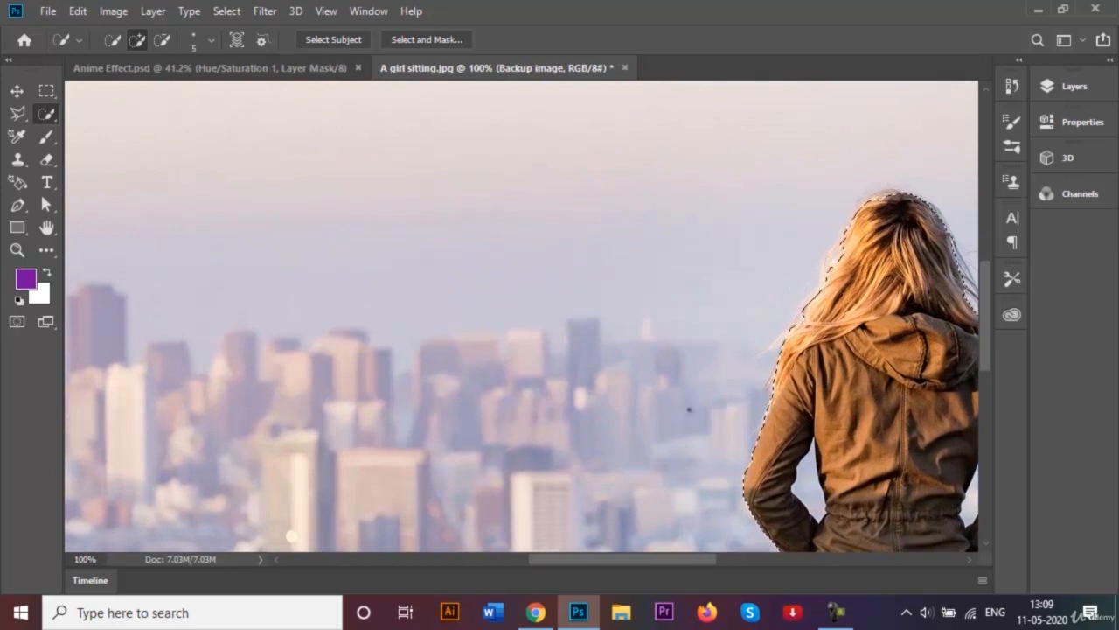
pyautogui.scroll(-2, 988, 327)
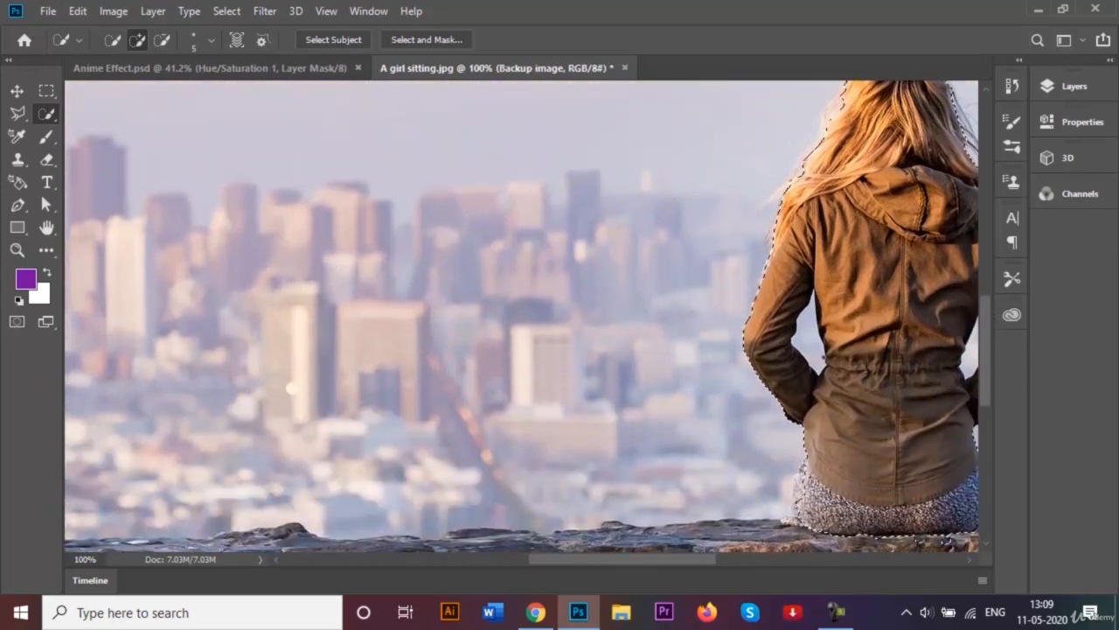
pyautogui.press('alt')
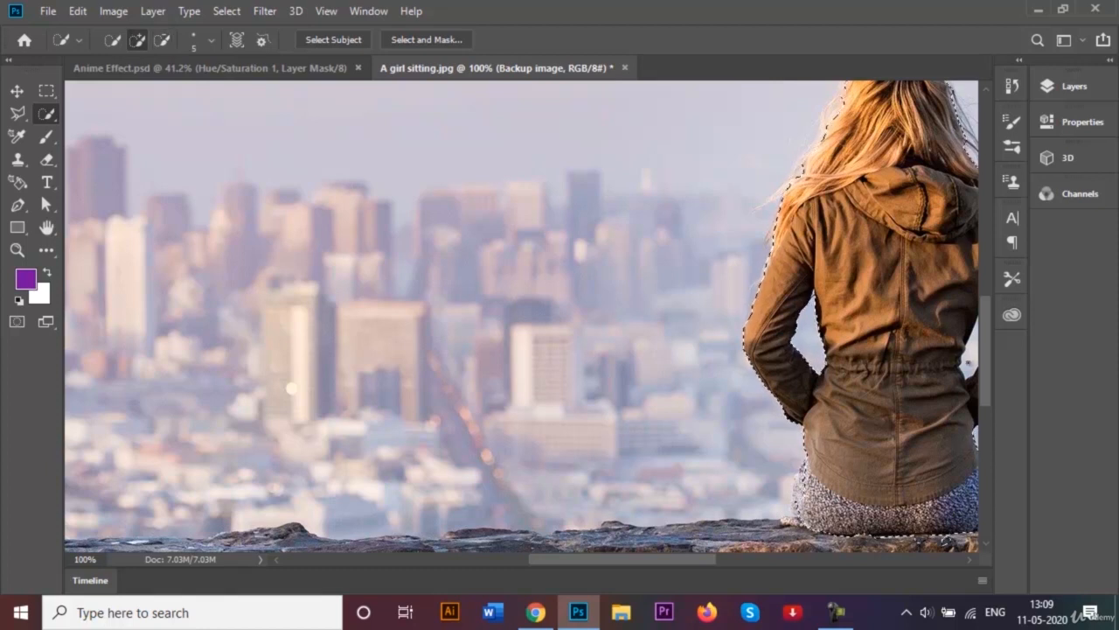
pyautogui.moveTo(691, 557); pyautogui.dragTo(723, 558)
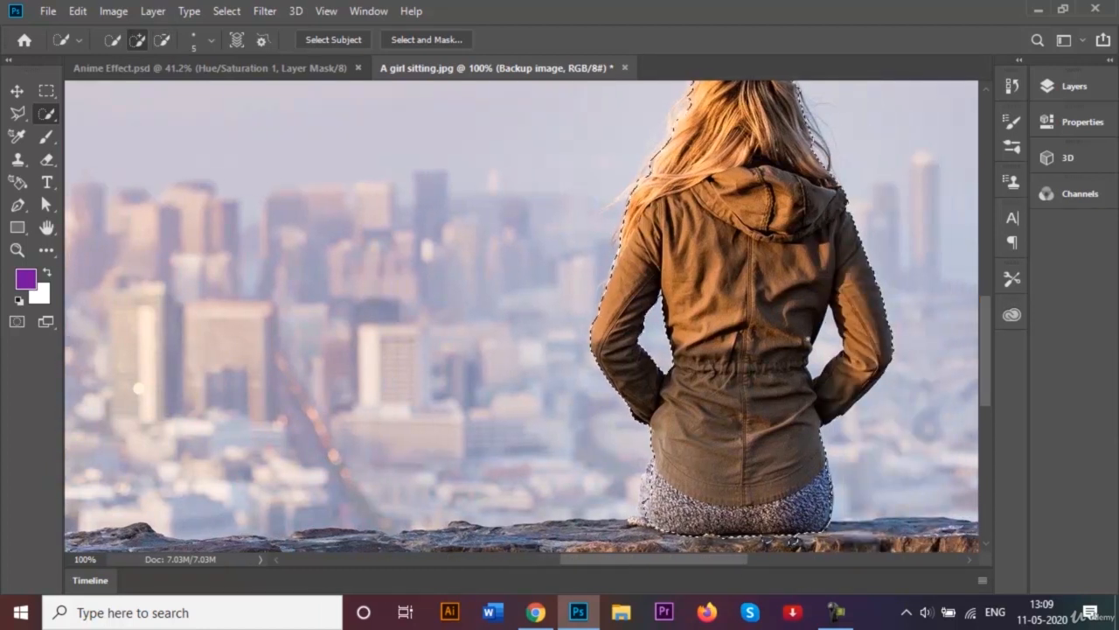
pyautogui.press('alt')
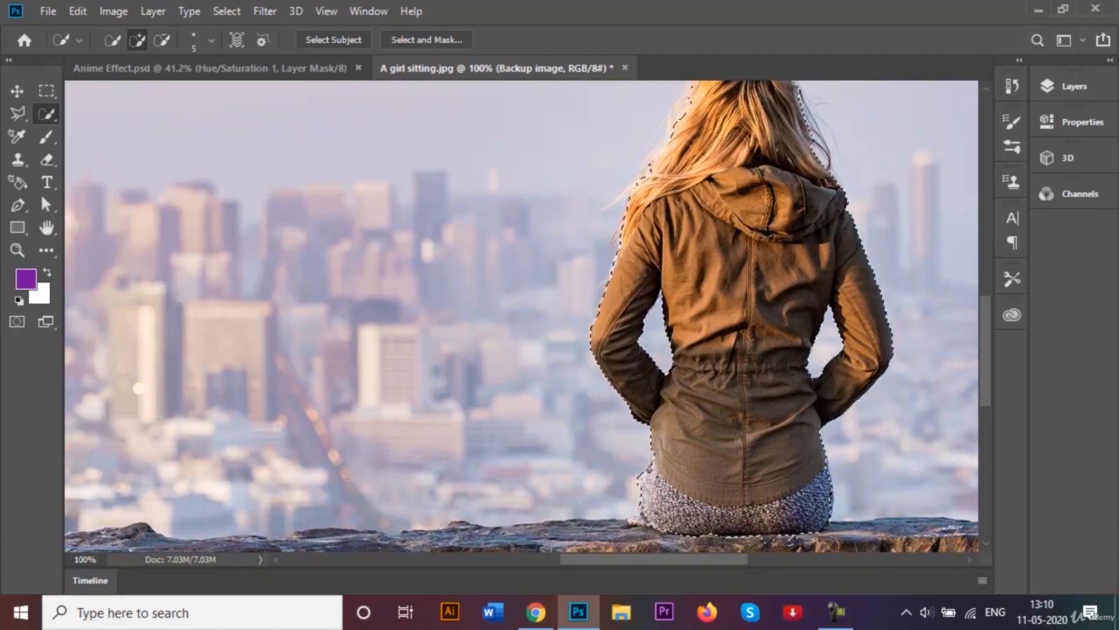
pyautogui.click(640, 502)
pyautogui.press('alt')
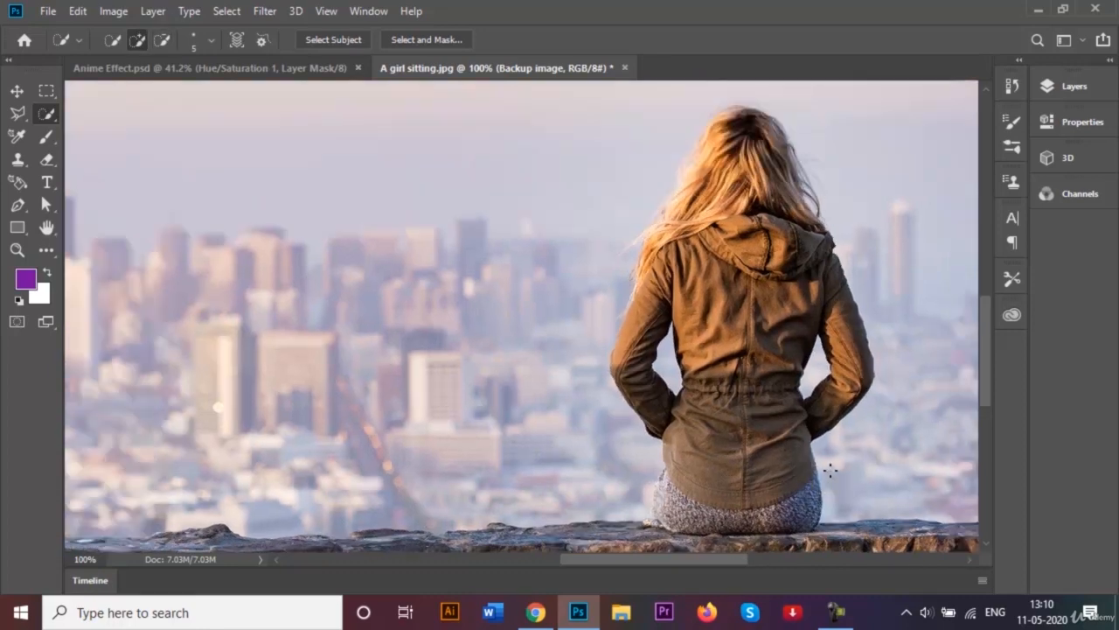
# - Enlarge the brush to 80 and add the whole stone wall to the selection
pyautogui.hotkey('ctrl', '0')
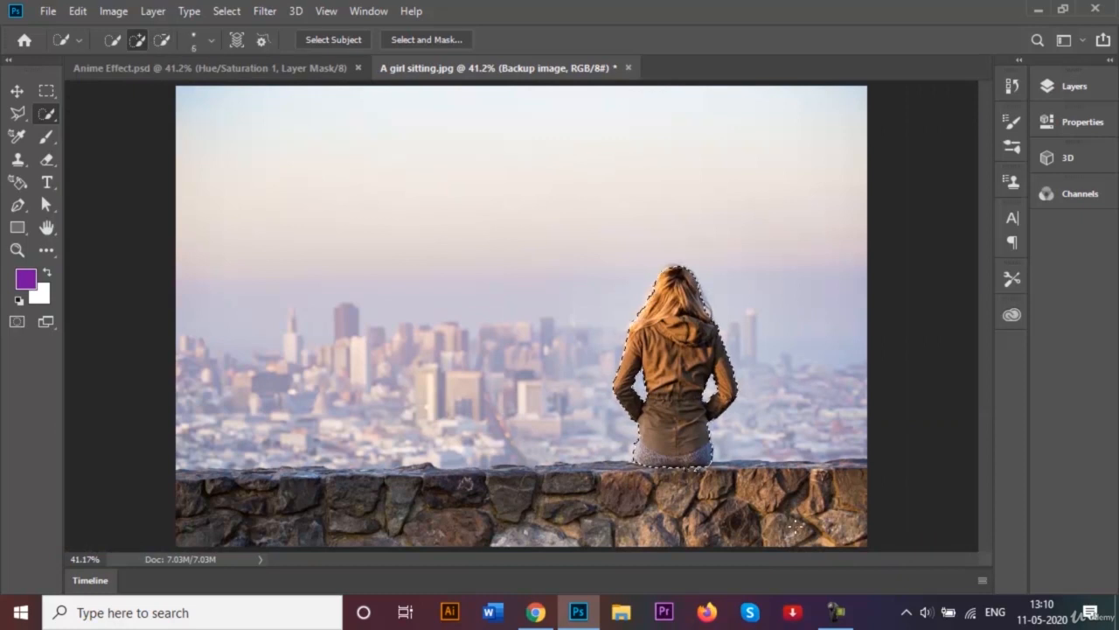
pyautogui.press(']')
pyautogui.press(']')
pyautogui.press(']')
pyautogui.press(']')
pyautogui.press(']')
pyautogui.press(']')
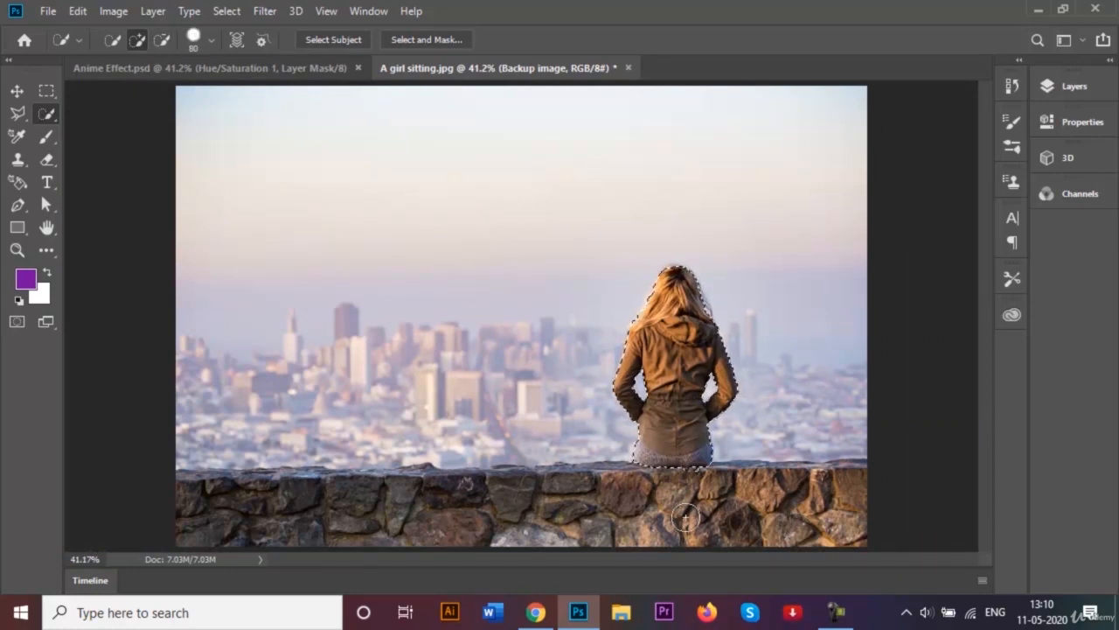
pyautogui.moveTo(680, 519)
pyautogui.mouseDown()
pyautogui.moveTo(790, 482)
pyautogui.moveTo(869, 518)
pyautogui.moveTo(170, 513)
pyautogui.moveTo(248, 525)
pyautogui.moveTo(217, 503)
pyautogui.mouseUp()
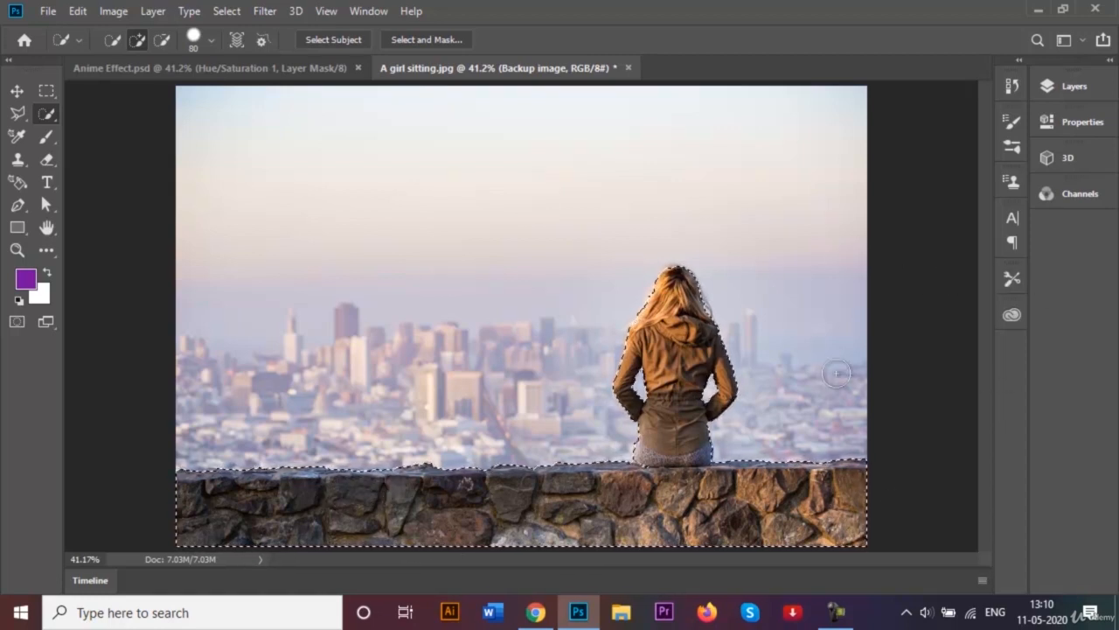
# - Add a layer mask from the selection to the Backup image layer
pyautogui.click(1057, 87)
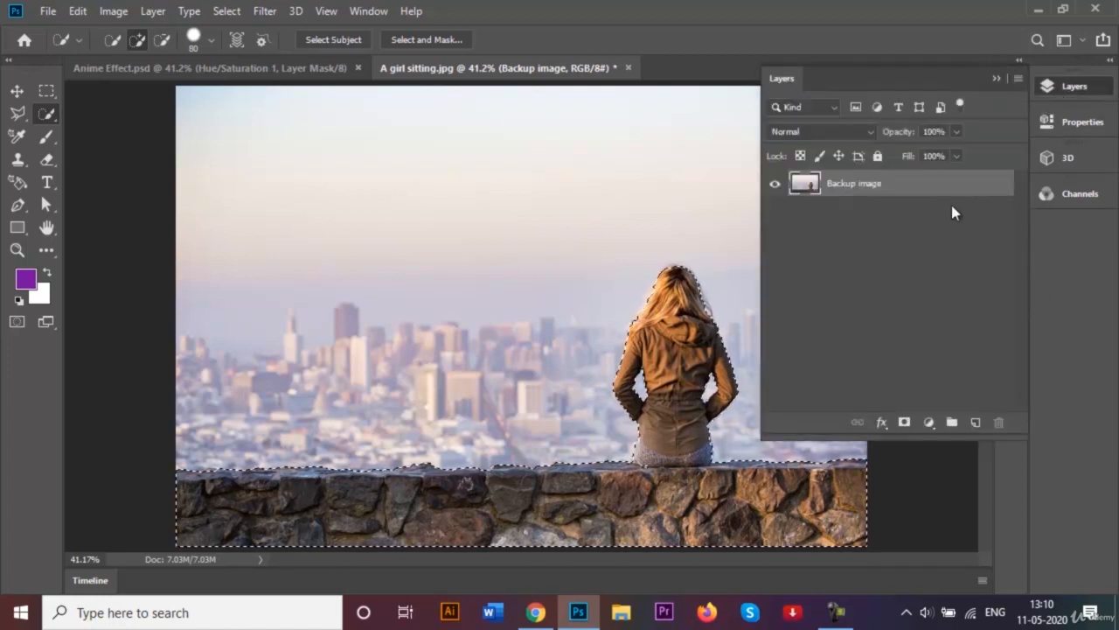
pyautogui.click(905, 423)
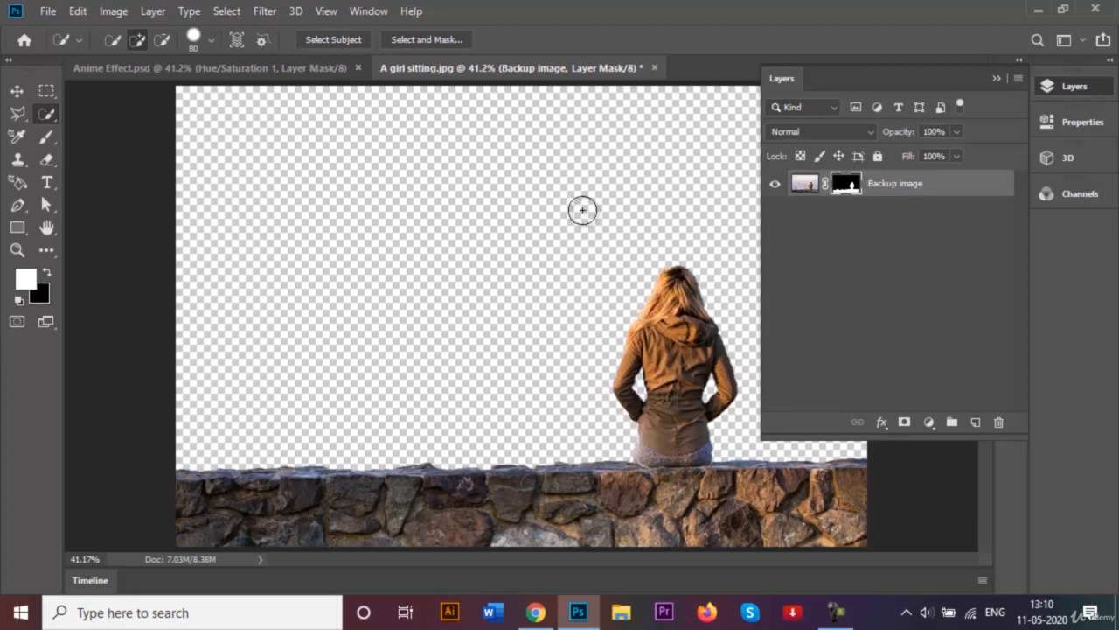
# - Duplicate the masked layer and lock the original Backup image layer
pyautogui.hotkey('ctrl', 'j')
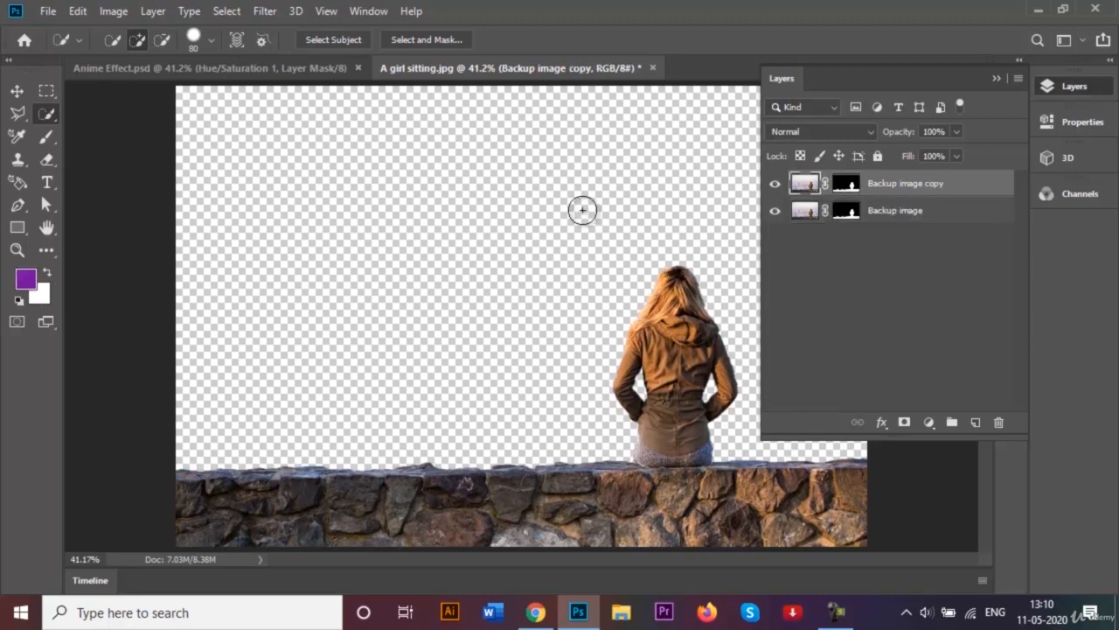
pyautogui.click(915, 212)
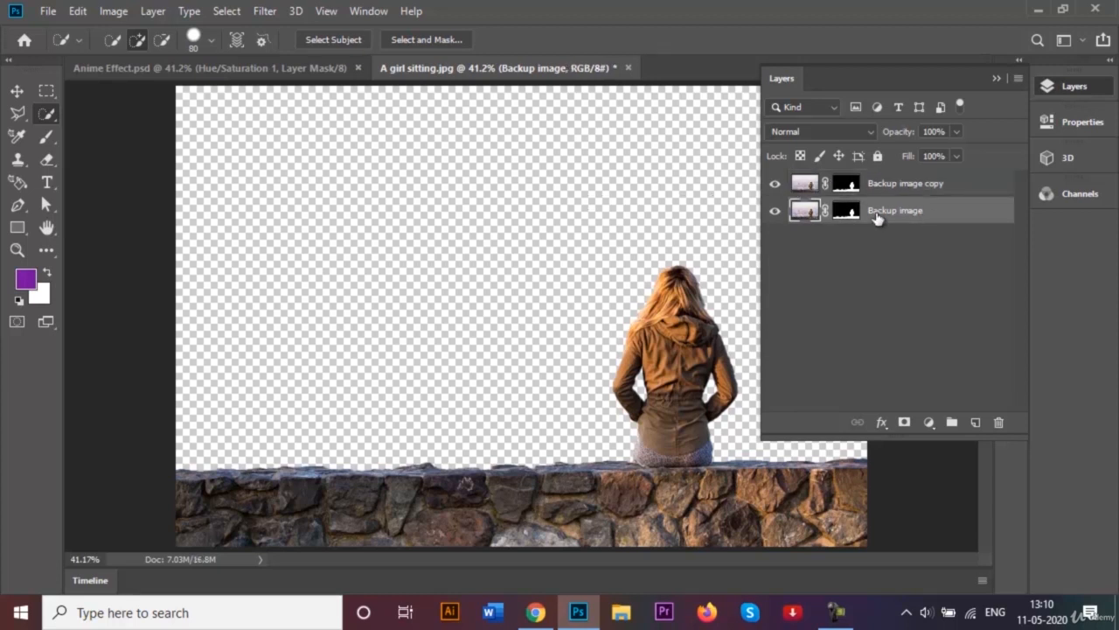
pyautogui.click(879, 157)
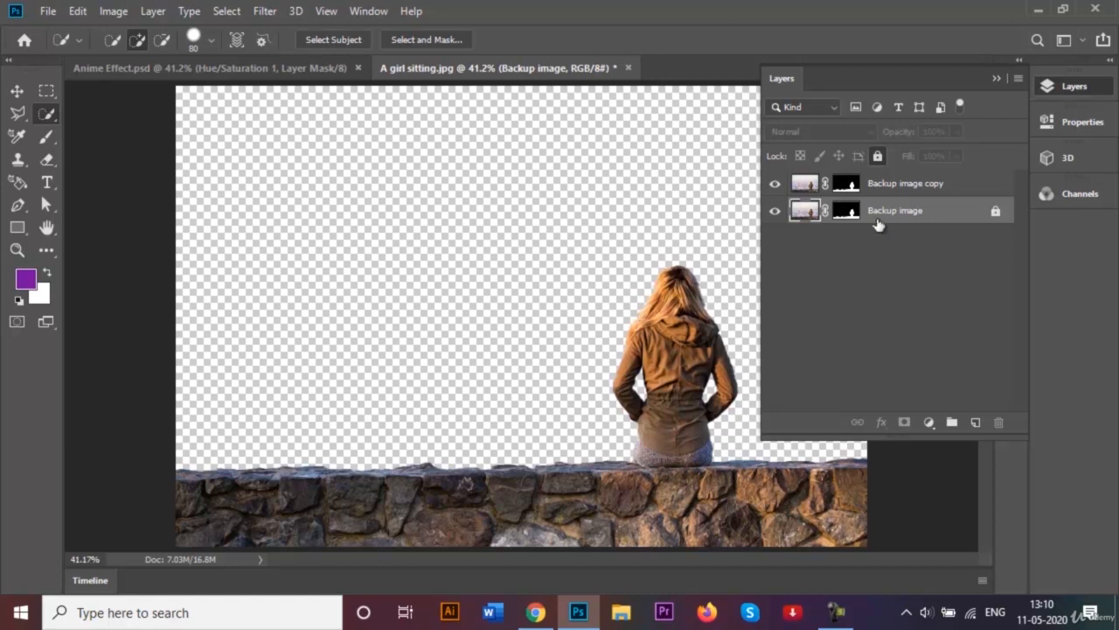
# - Rename the duplicated layer as Camera Raw Filter
pyautogui.click(920, 194)
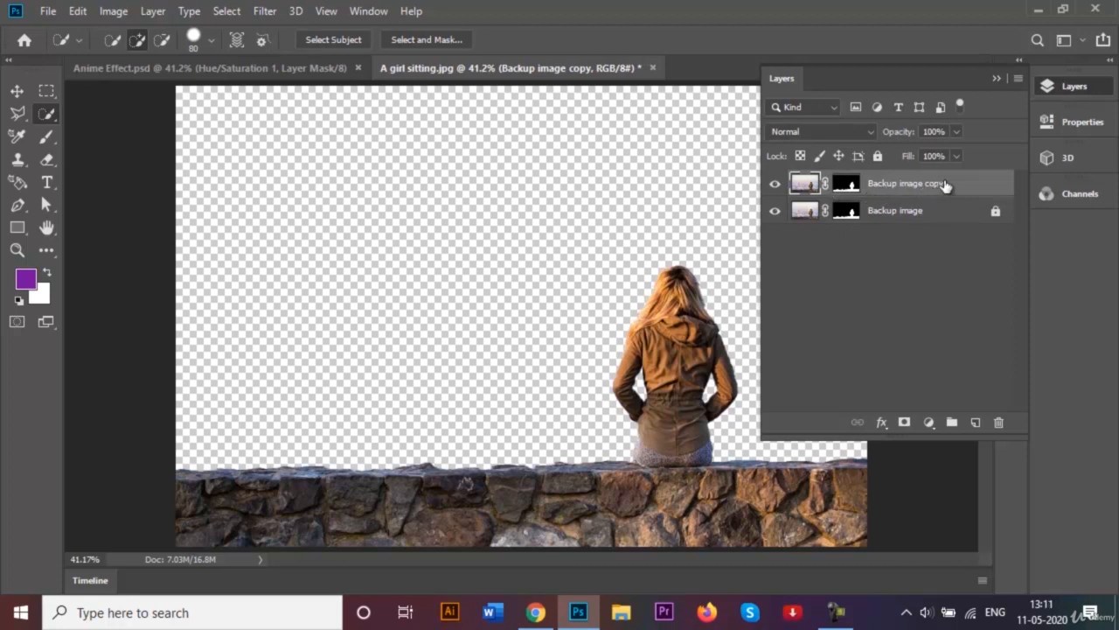
pyautogui.doubleClick(945, 185)
pyautogui.press('BackSpace')
pyautogui.write('Camera Raw Filter')
pyautogui.press('Return')
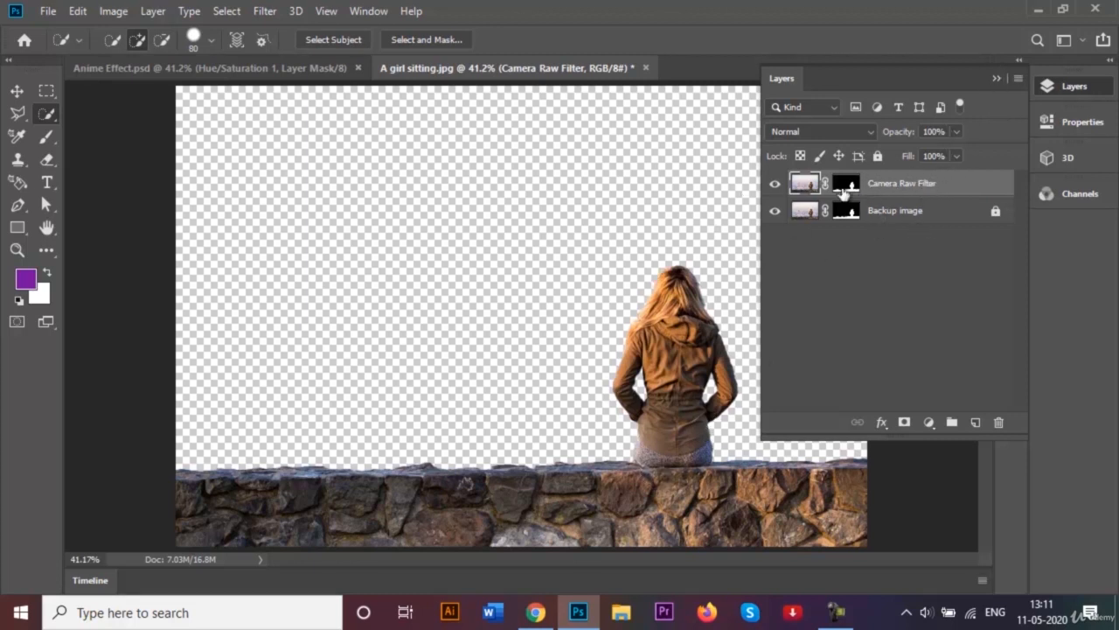
pyautogui.click(996, 79)
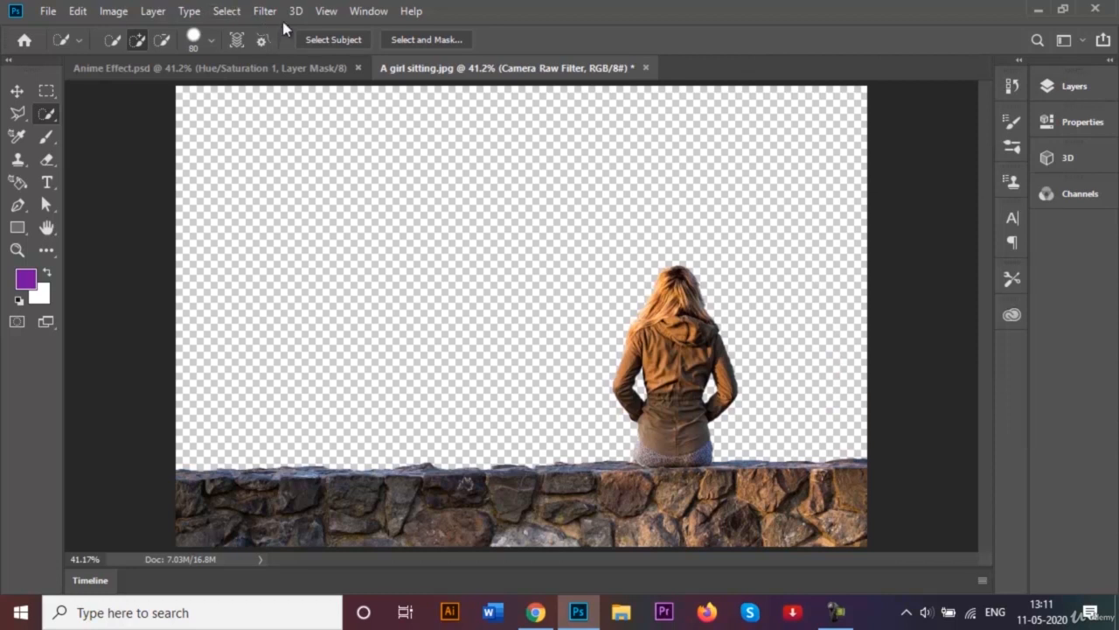
# - Open the Camera Raw Filter on that layer and set Highlights to -100
pyautogui.click(265, 11)
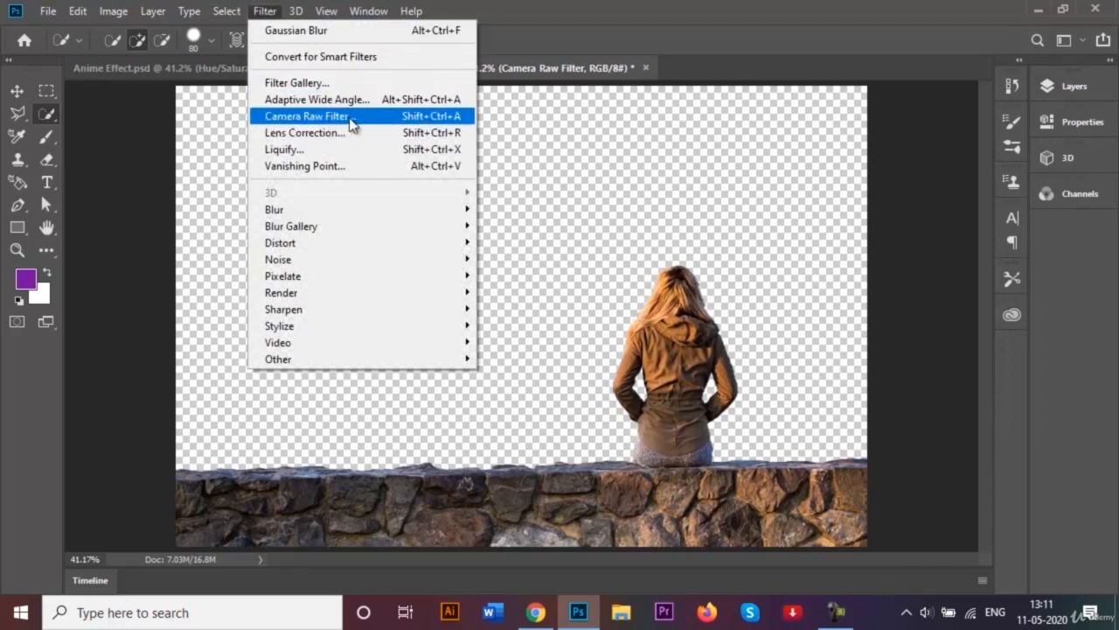
pyautogui.click(349, 117)
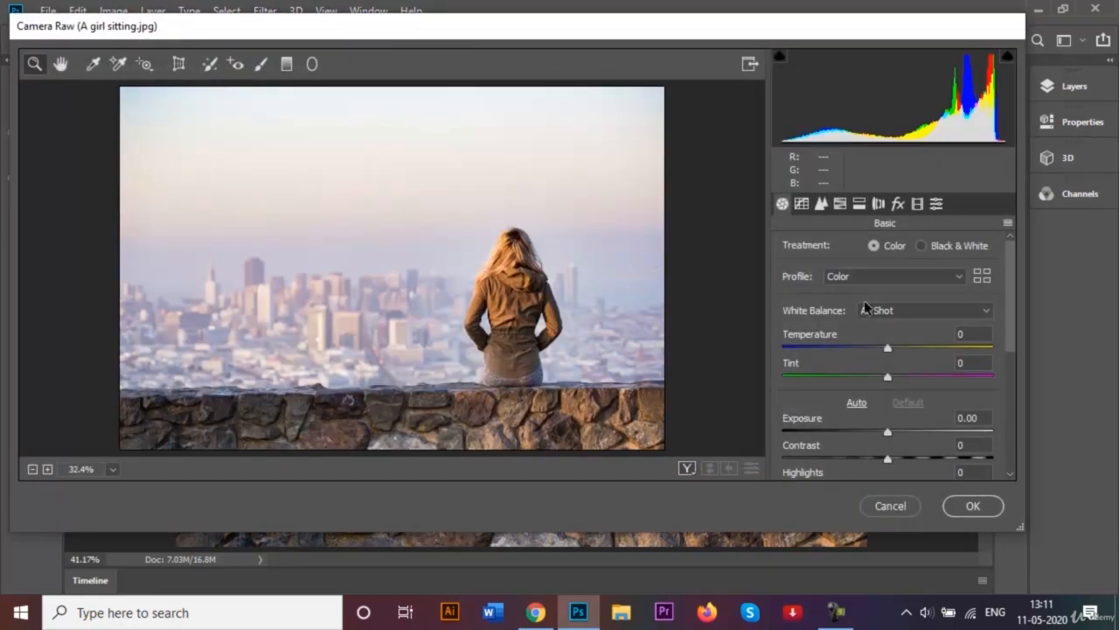
pyautogui.moveTo(1009, 267)
pyautogui.mouseDown()
pyautogui.moveTo(1012, 297)
pyautogui.moveTo(1008, 264)
pyautogui.mouseUp()
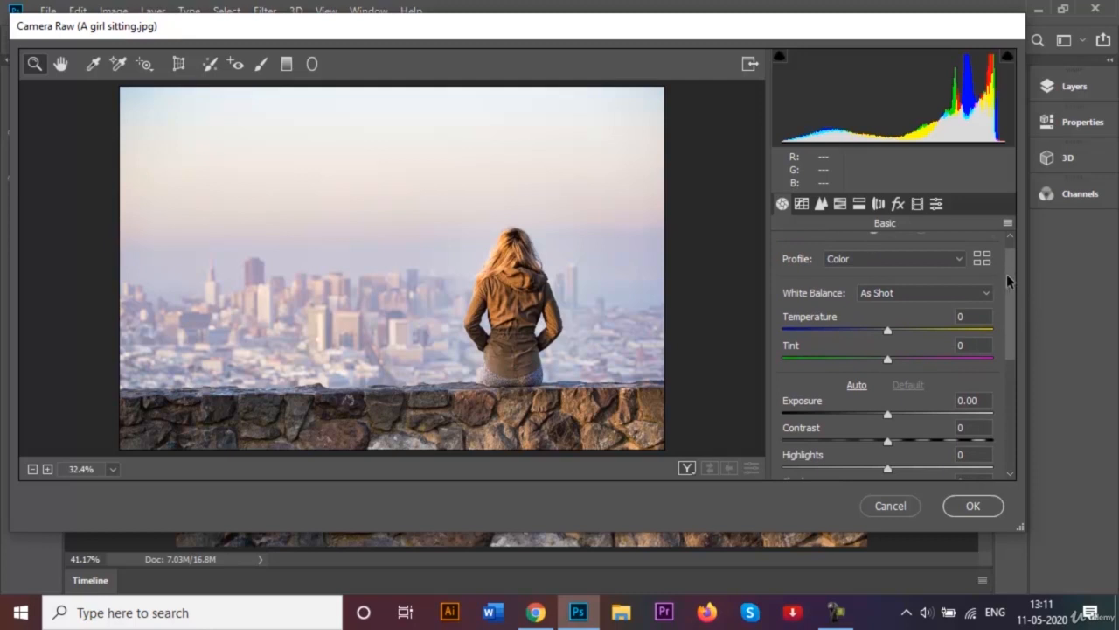
pyautogui.moveTo(1007, 273); pyautogui.dragTo(1011, 339)
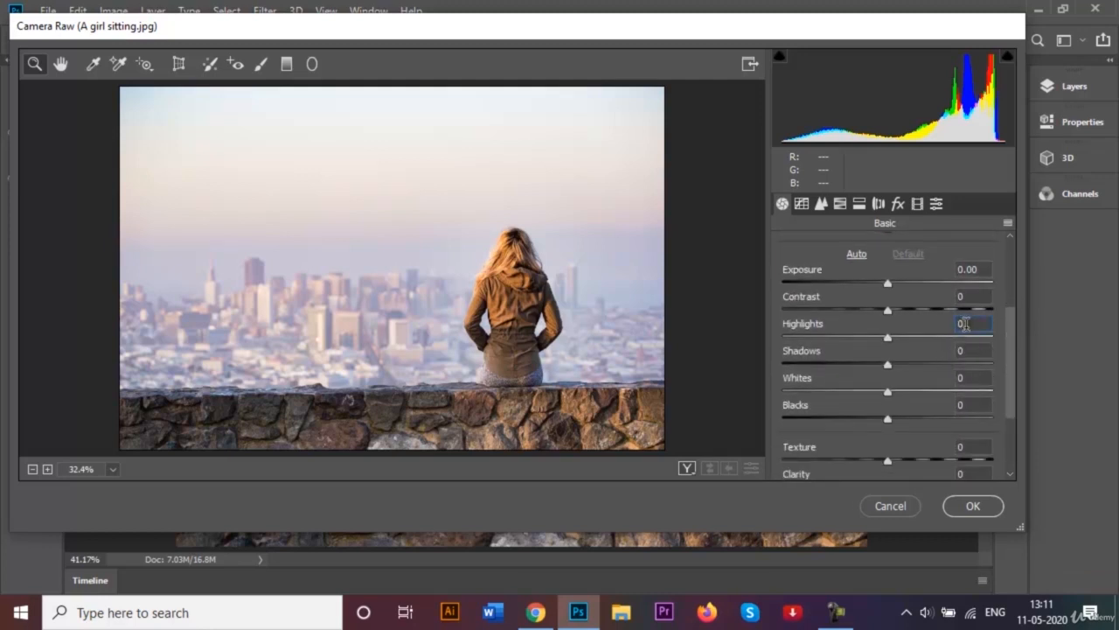
pyautogui.moveTo(887, 337); pyautogui.dragTo(750, 343)
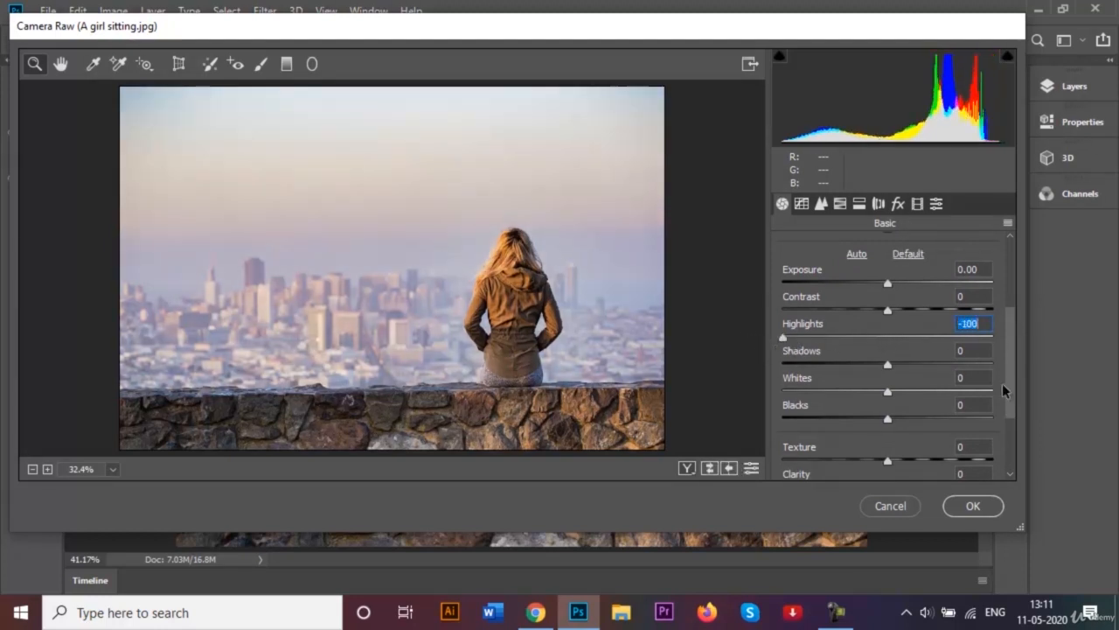
# - Set Shadows to +58 and Clarity to 50 in the Camera Raw Filter
pyautogui.click(978, 351)
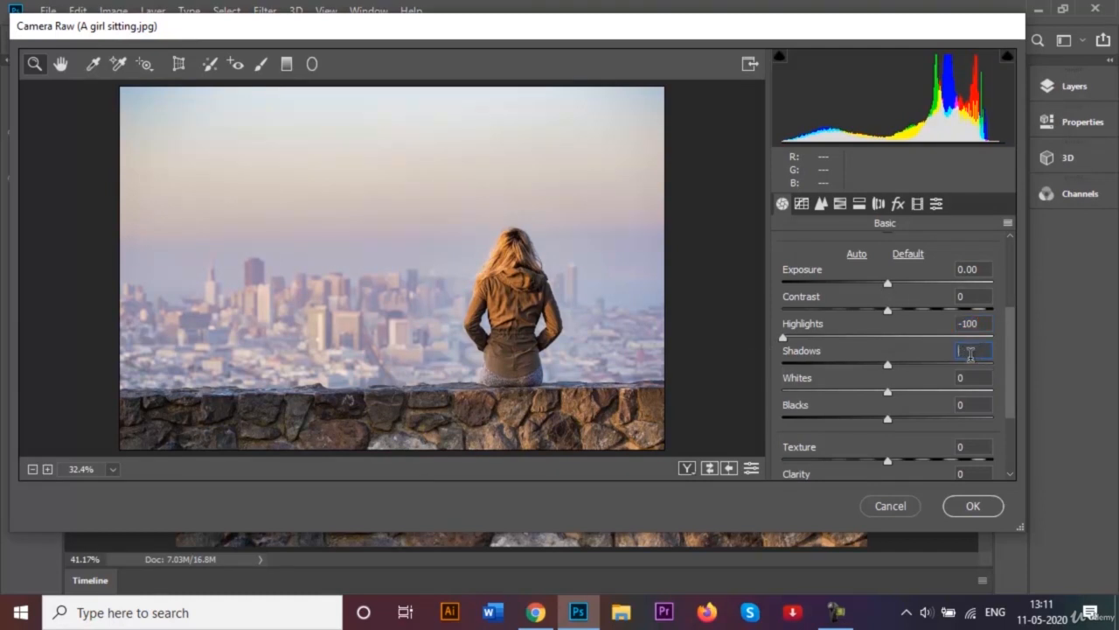
pyautogui.write('58')
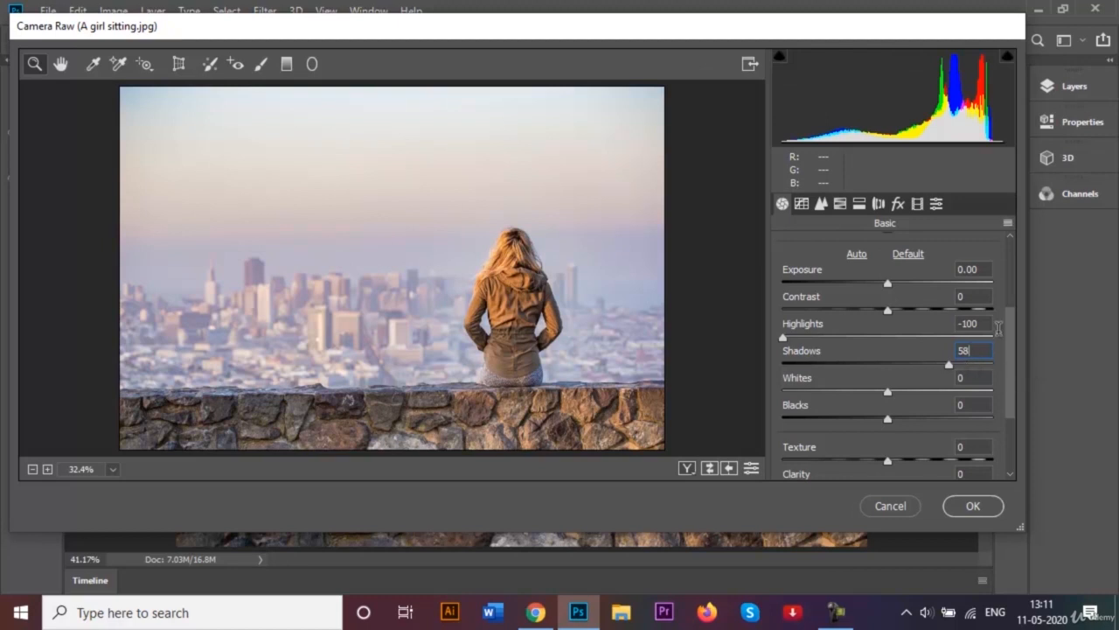
pyautogui.moveTo(1009, 336); pyautogui.dragTo(1013, 383)
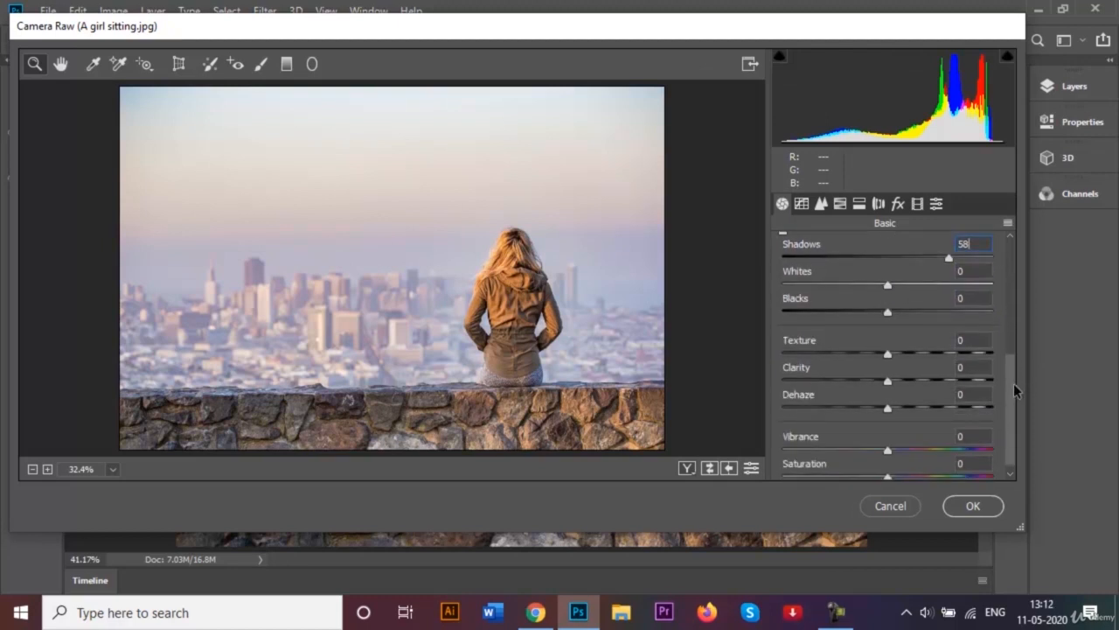
pyautogui.click(965, 367)
pyautogui.write('50')
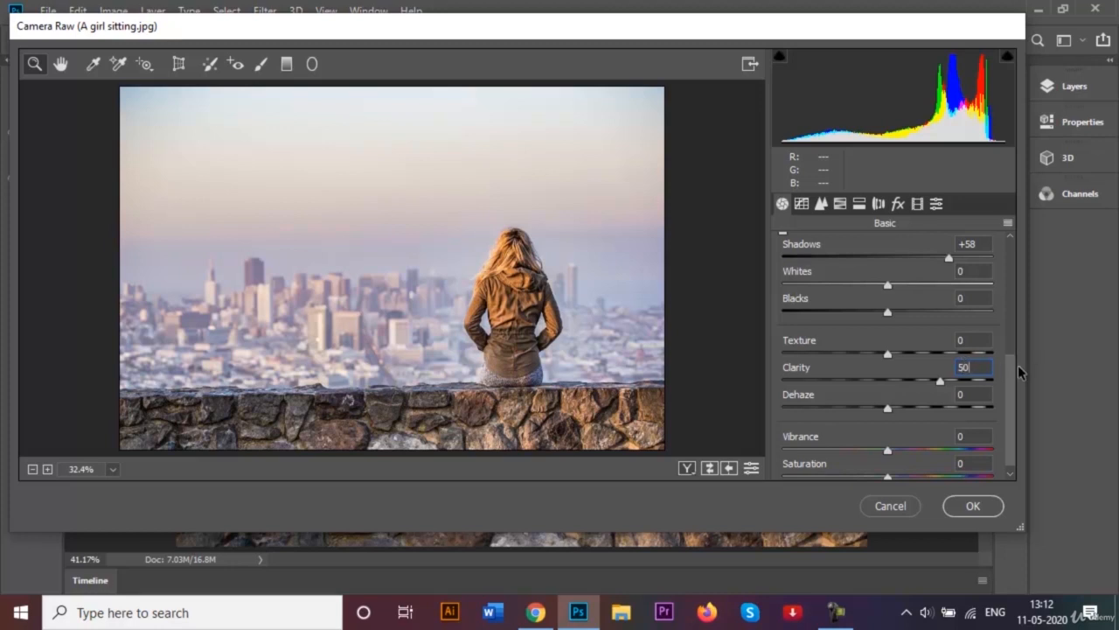
pyautogui.moveTo(1011, 363); pyautogui.dragTo(1009, 244)
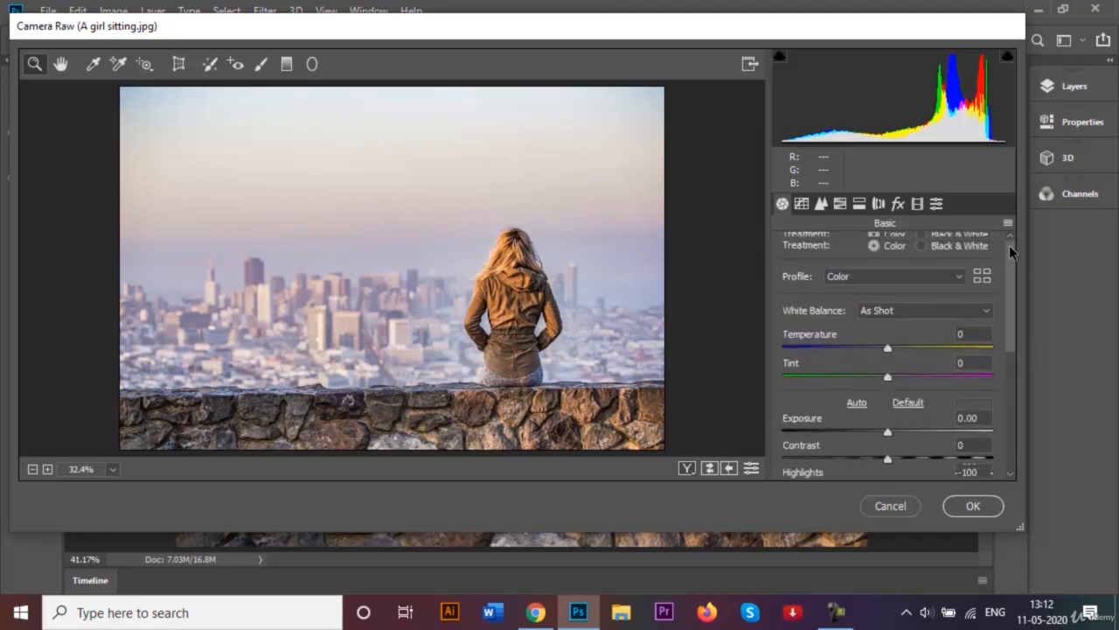
# - Set Temperature to +6 and Tint to -13 in the Camera Raw Filter
pyautogui.click(979, 332)
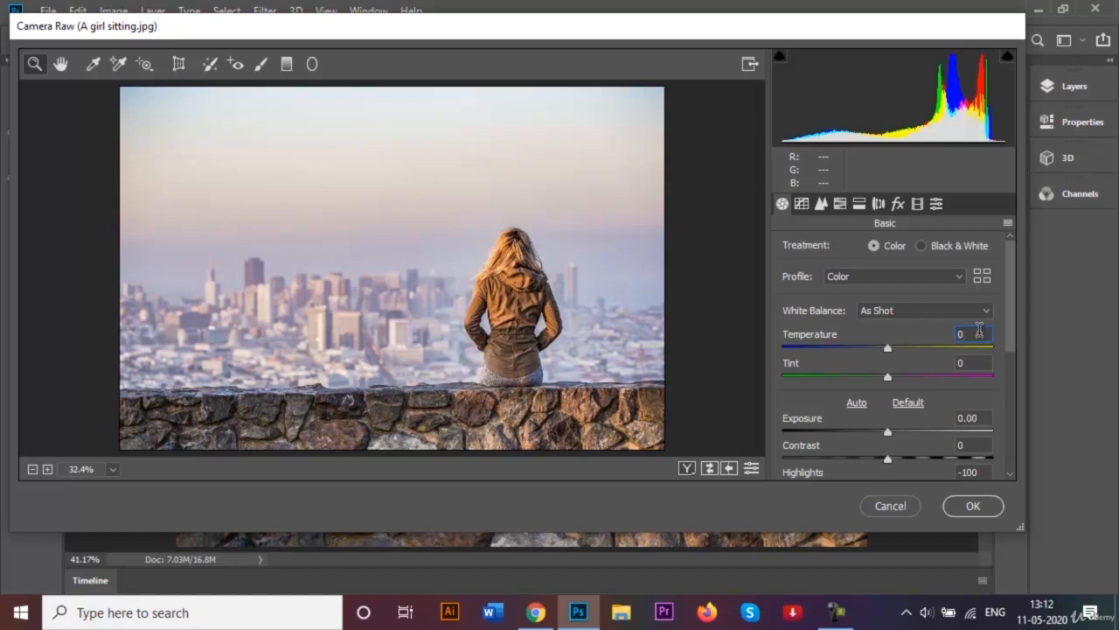
pyautogui.press('BackSpace')
pyautogui.write('6')
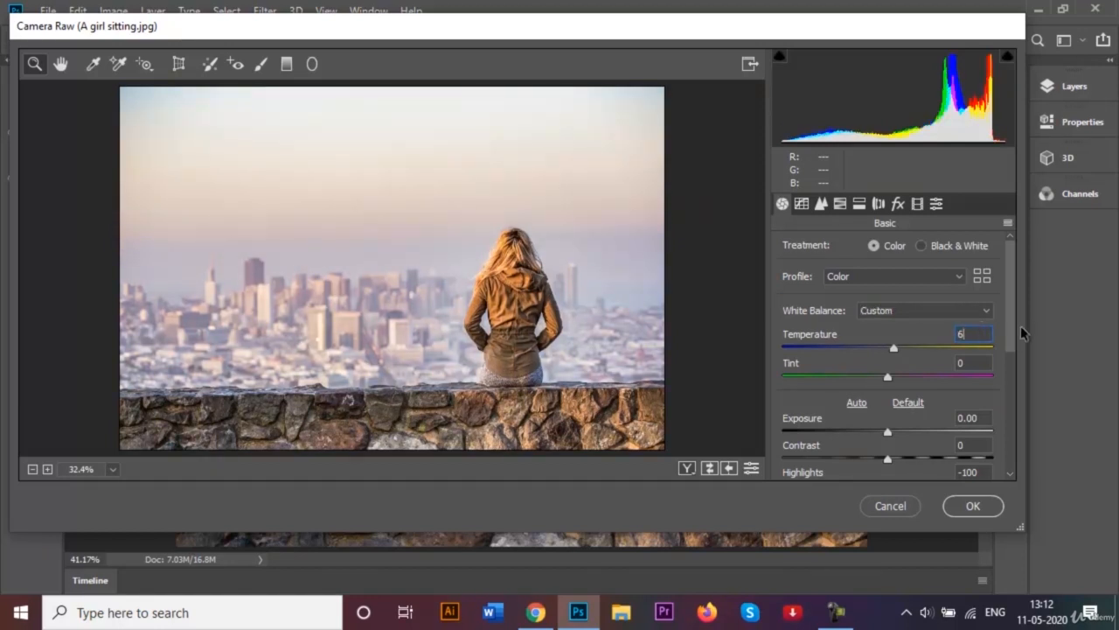
pyautogui.click(983, 361)
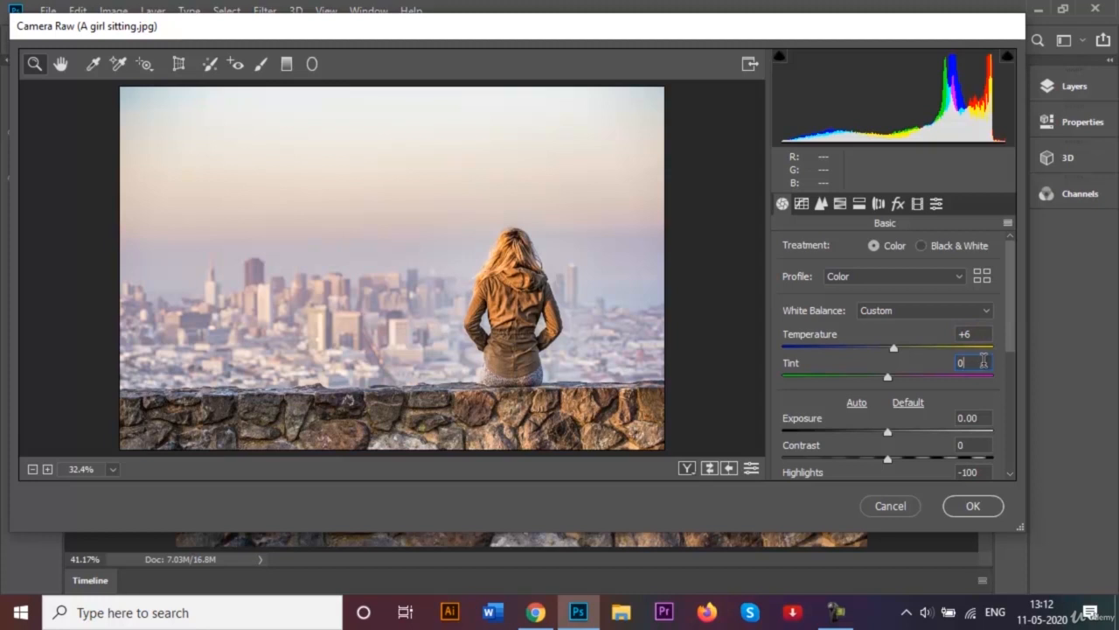
pyautogui.write('-13')
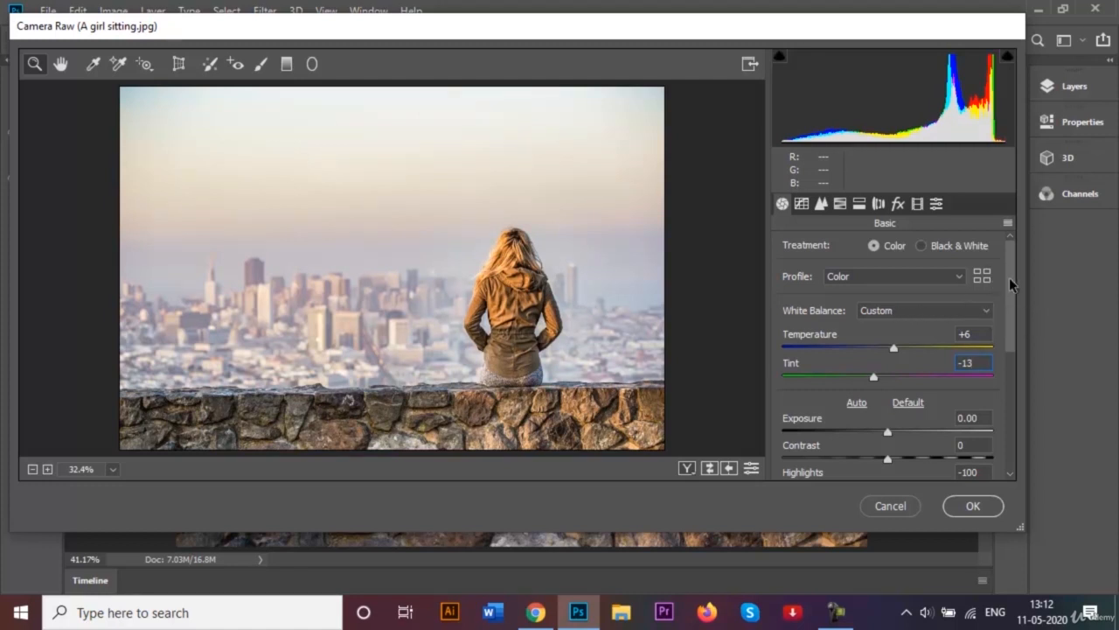
# - Set Blacks to -78 and apply the Camera Raw Filter
pyautogui.moveTo(1009, 277); pyautogui.dragTo(999, 399)
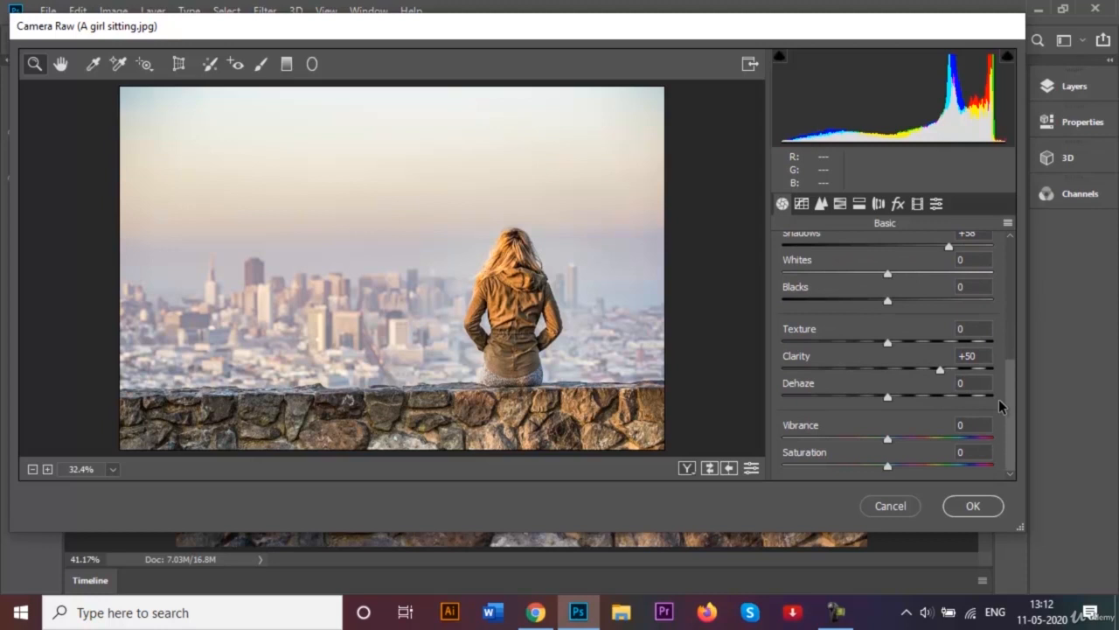
pyautogui.click(962, 288)
pyautogui.write('-78')
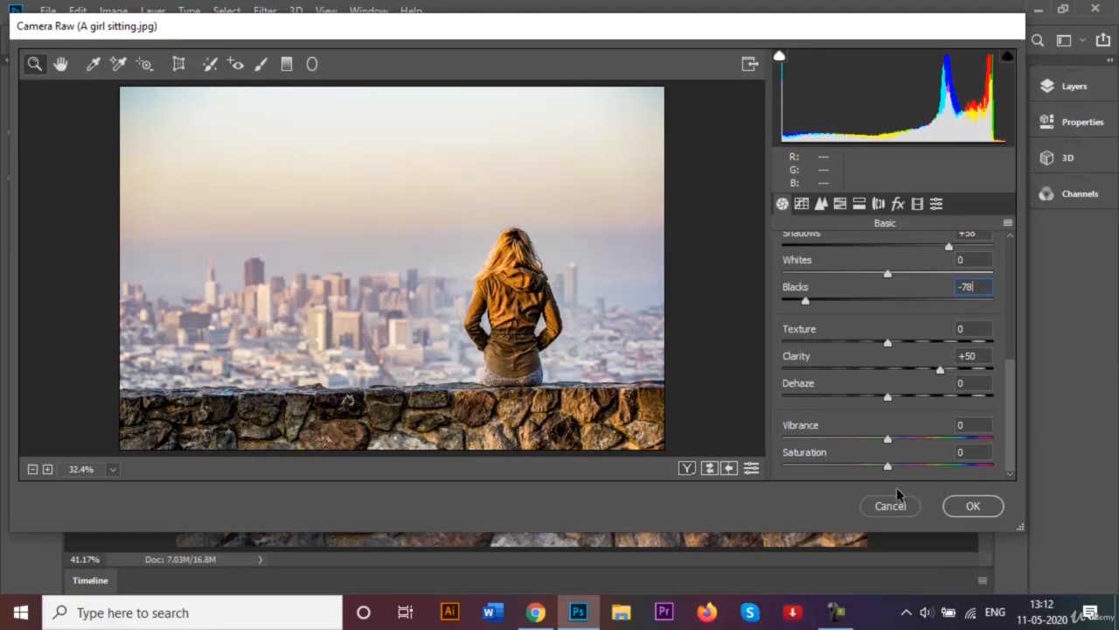
pyautogui.click(969, 508)
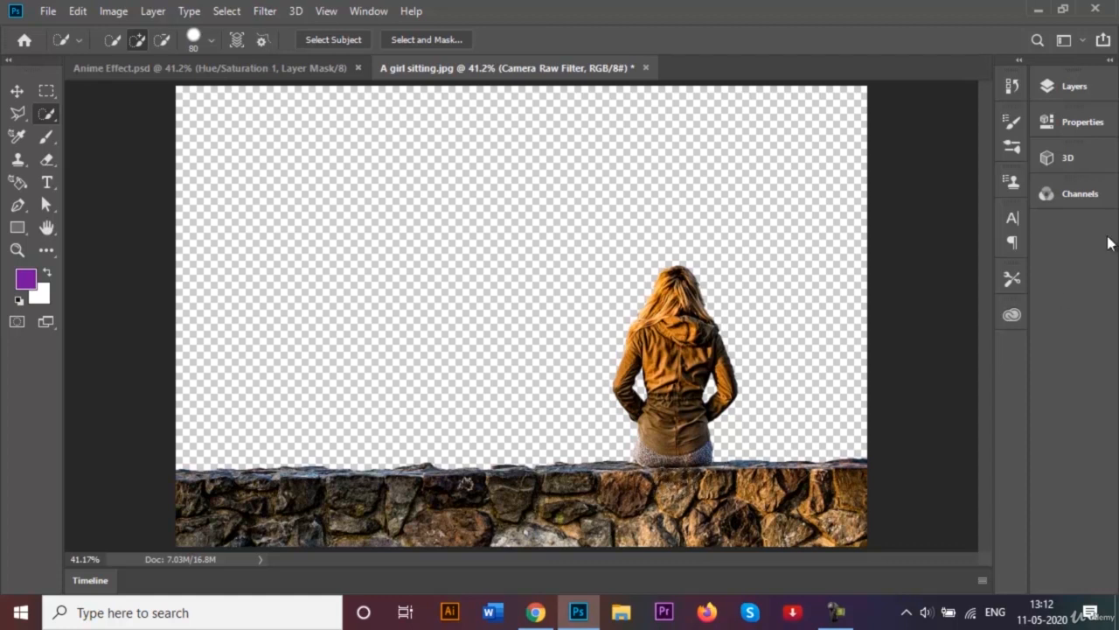
# - Duplicate the Camera Raw Filter layer and rename the copy as Filter Gallery Effects
pyautogui.click(1076, 92)
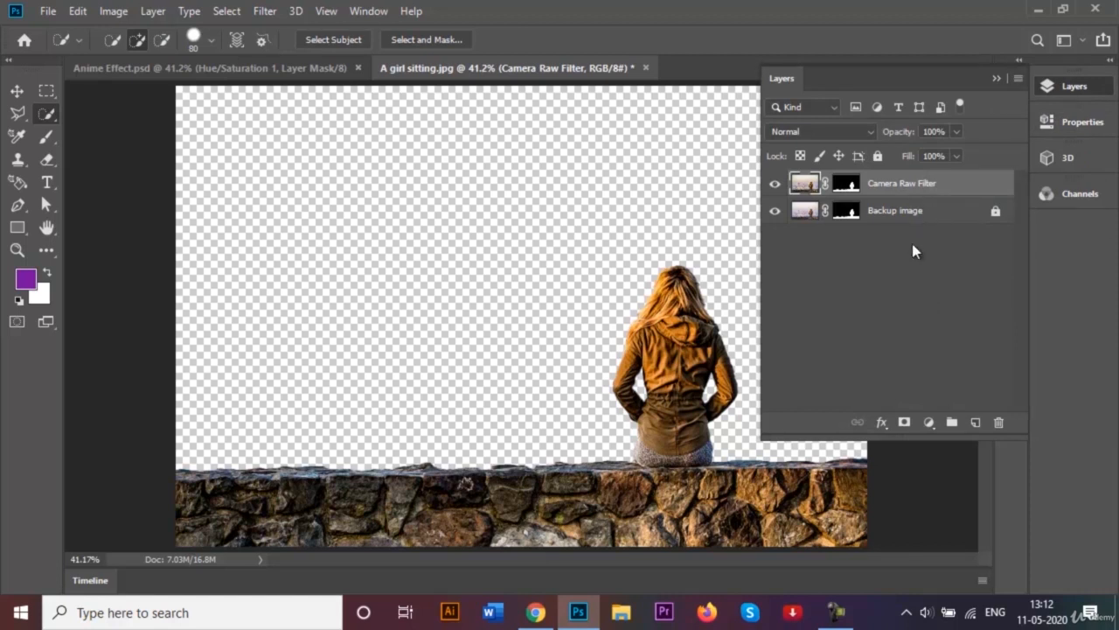
pyautogui.hotkey('ctrl', 'j')
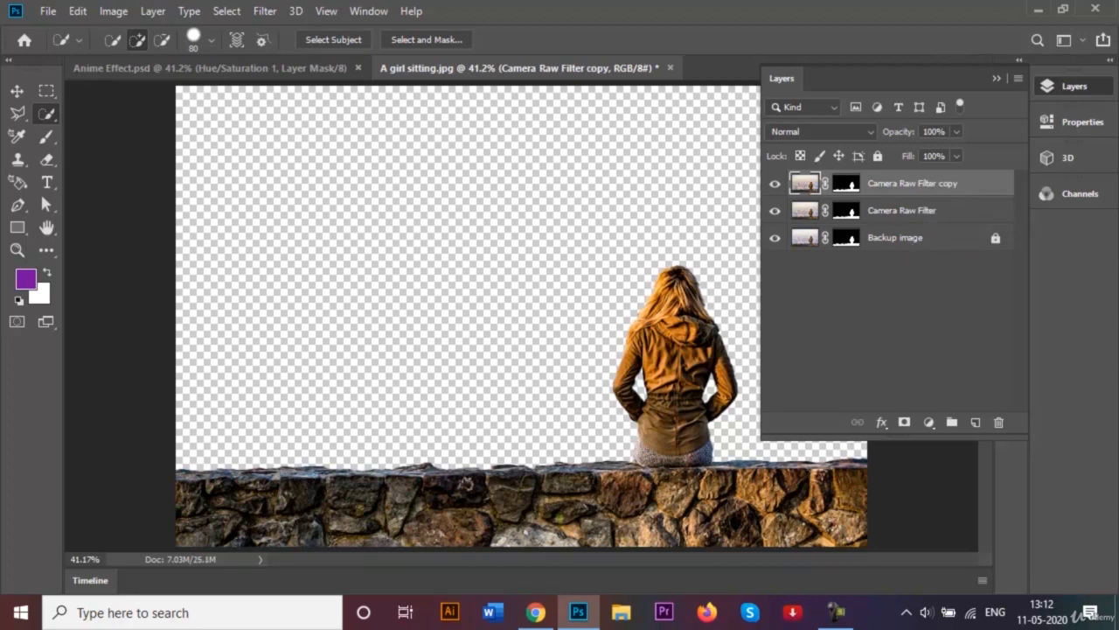
pyautogui.doubleClick(927, 186)
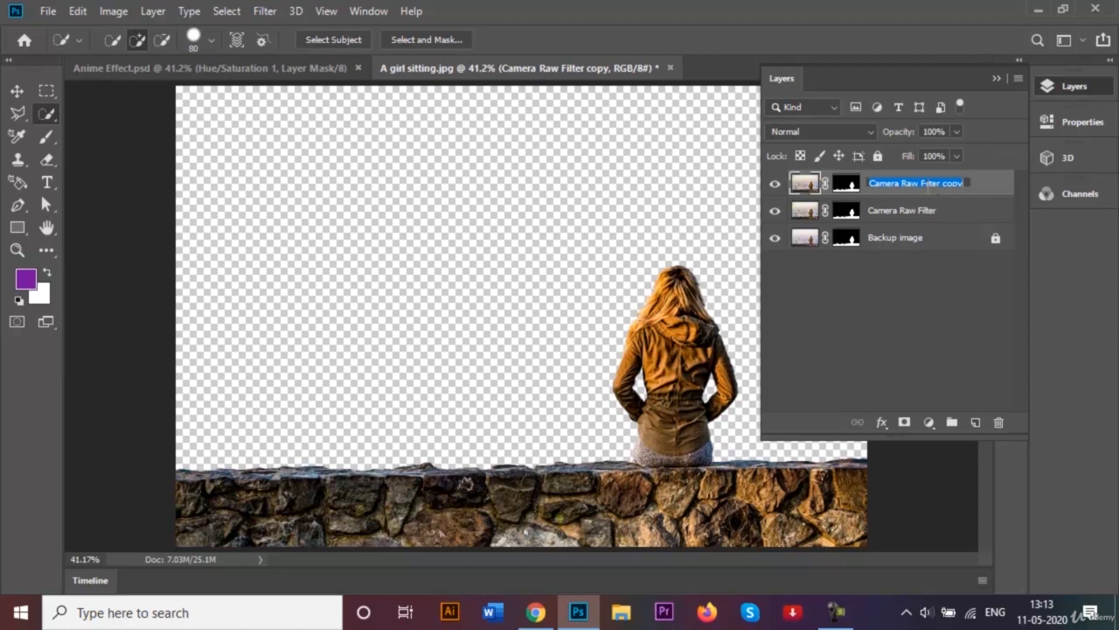
pyautogui.press('BackSpace')
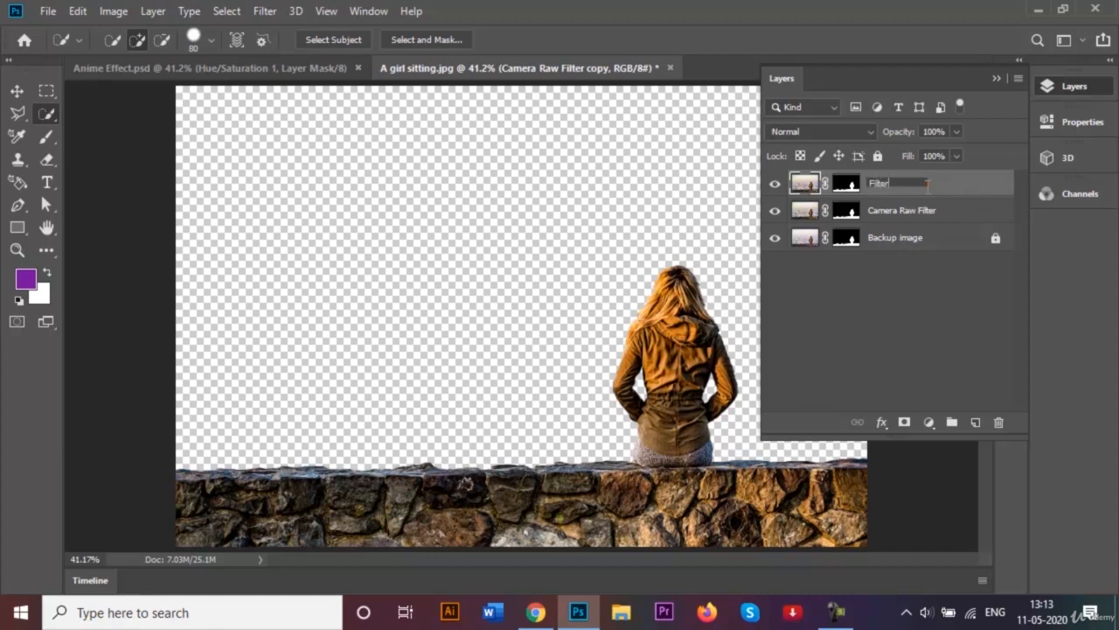
pyautogui.write('Filter Gallery Effects')
pyautogui.press('Return')
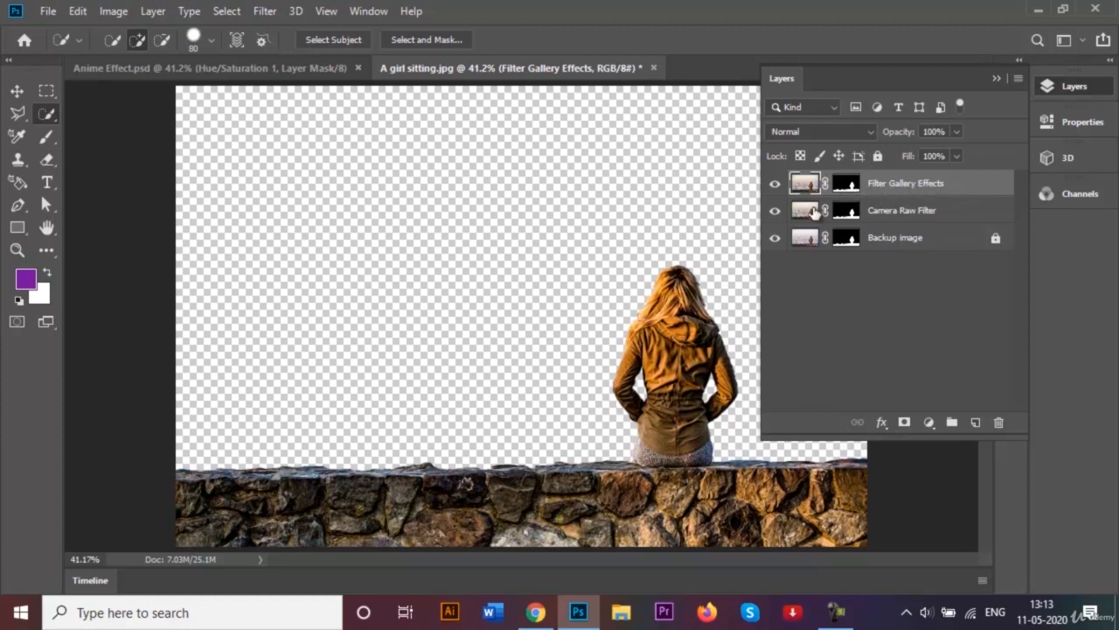
# - Apply the Artistic Poster Edges filter from the Filter Gallery to the Filter Gallery Effects layer
pyautogui.click(264, 11)
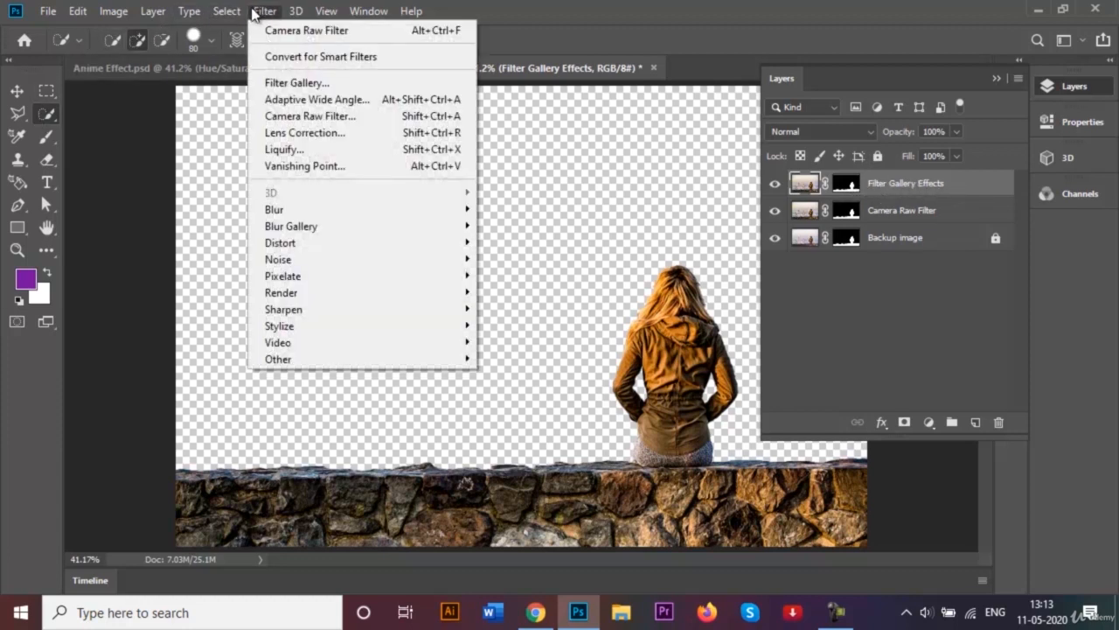
pyautogui.click(298, 82)
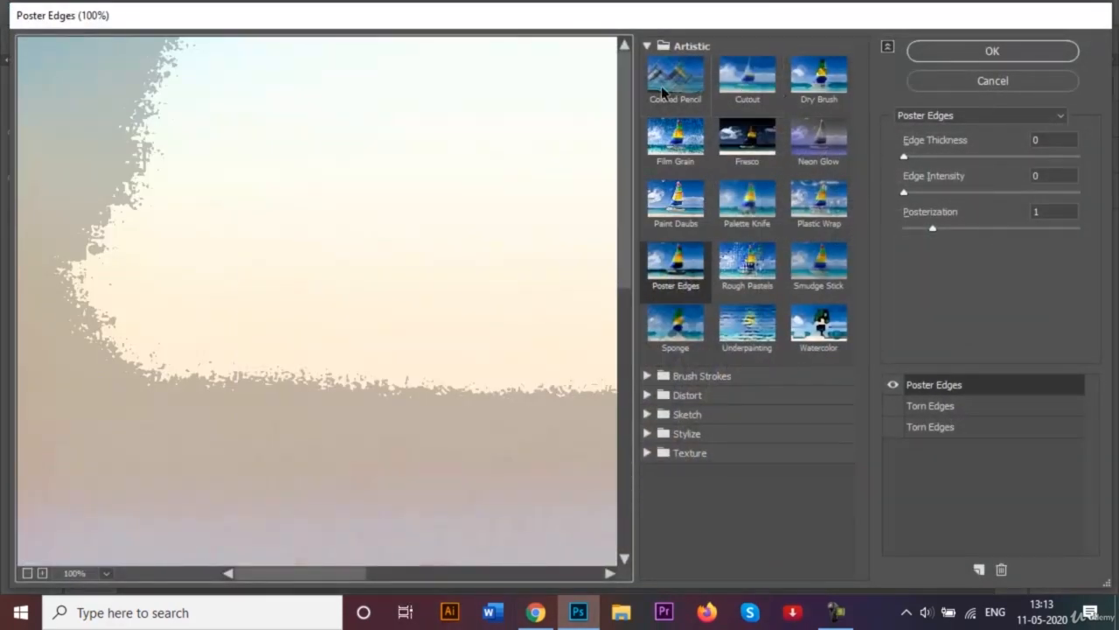
pyautogui.click(654, 46)
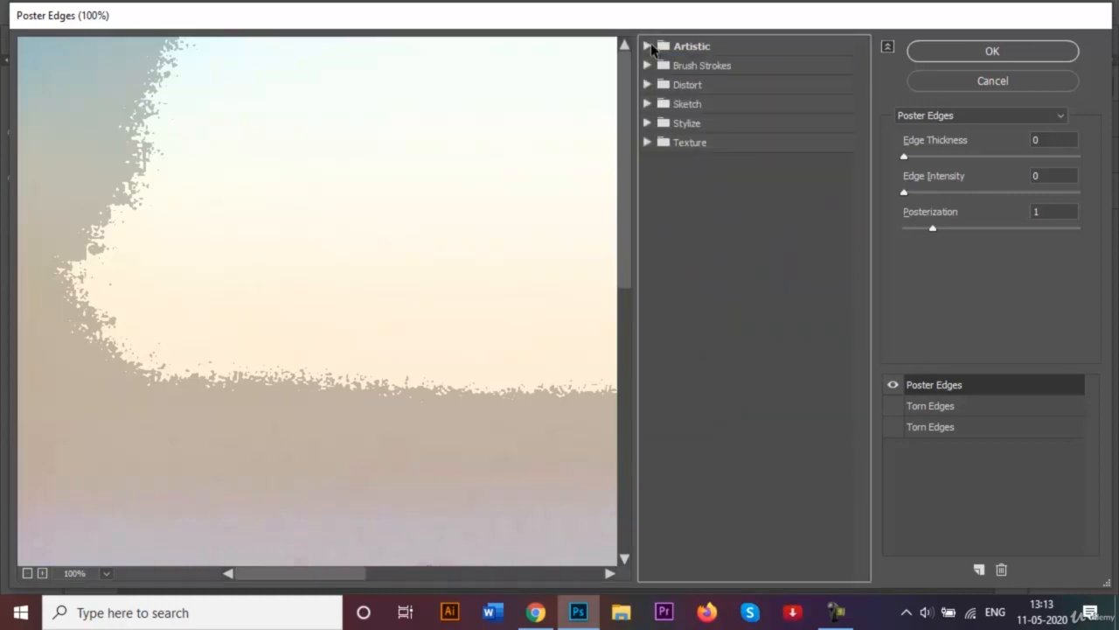
pyautogui.click(652, 45)
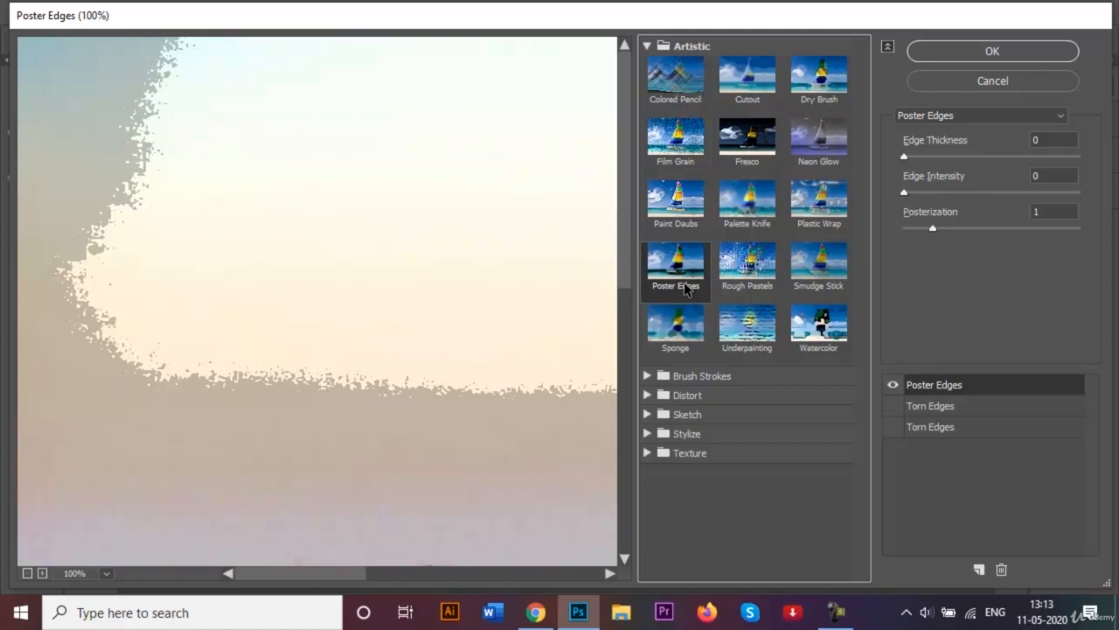
pyautogui.moveTo(342, 574); pyautogui.dragTo(537, 560)
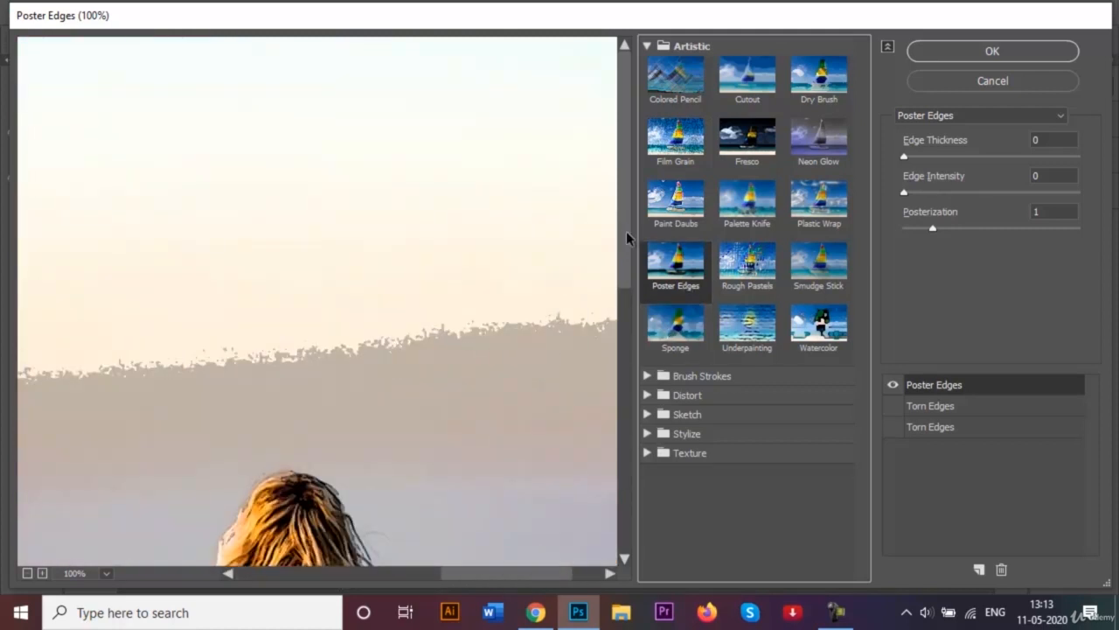
pyautogui.moveTo(627, 237); pyautogui.dragTo(632, 421)
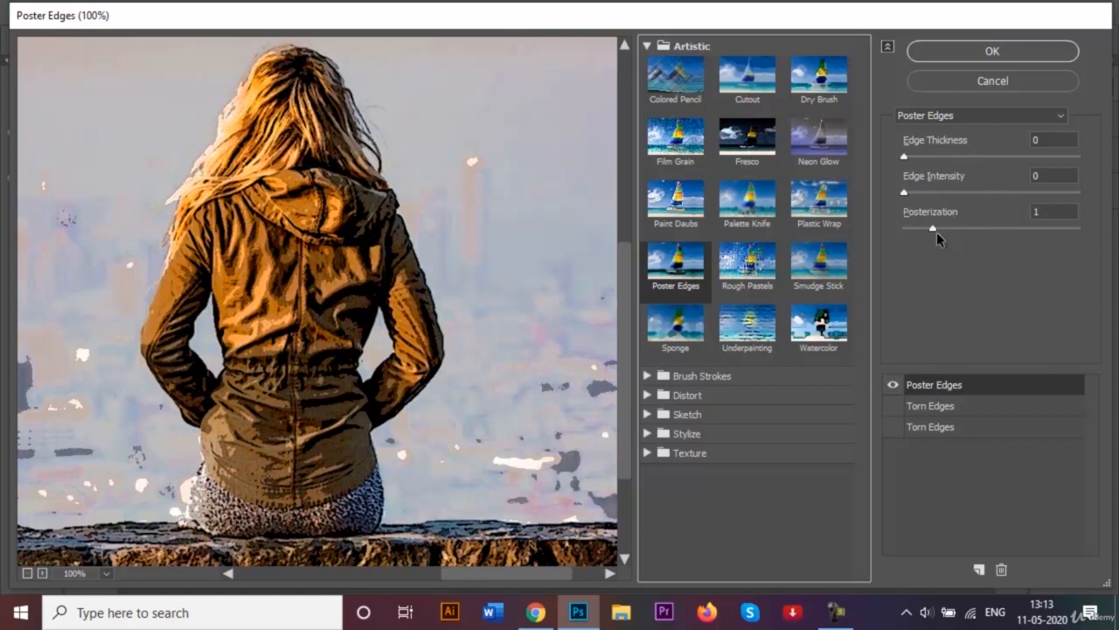
pyautogui.moveTo(929, 230)
pyautogui.mouseDown()
pyautogui.moveTo(912, 230)
pyautogui.moveTo(927, 235)
pyautogui.mouseUp()
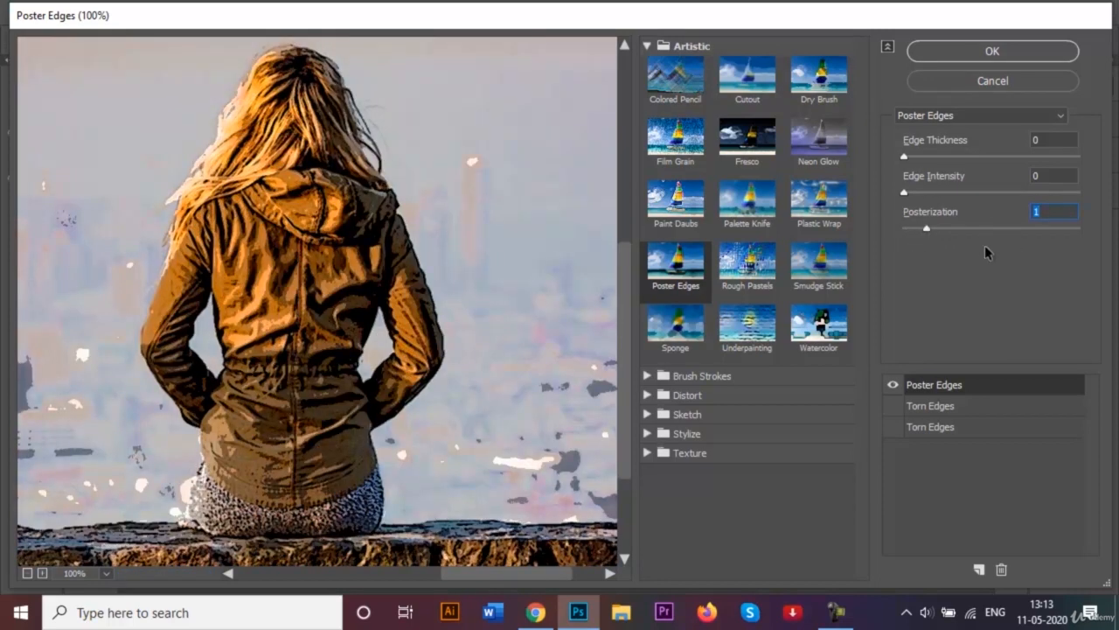
pyautogui.click(995, 51)
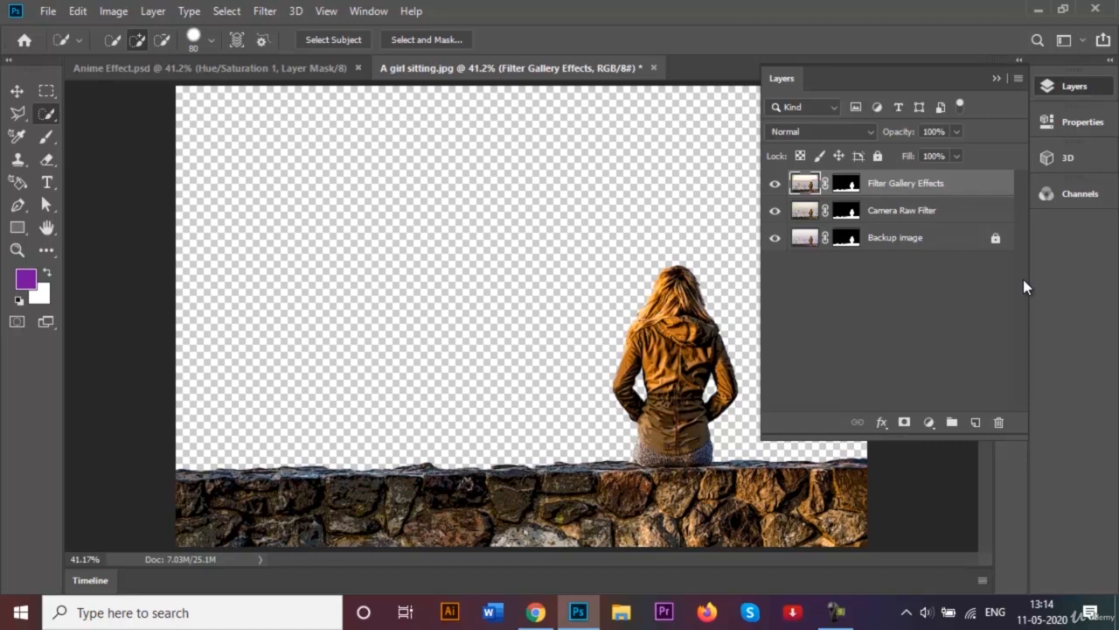
# - Open the image Anime Background.jpg from the Tarini folder on the Desktop
pyautogui.click(996, 78)
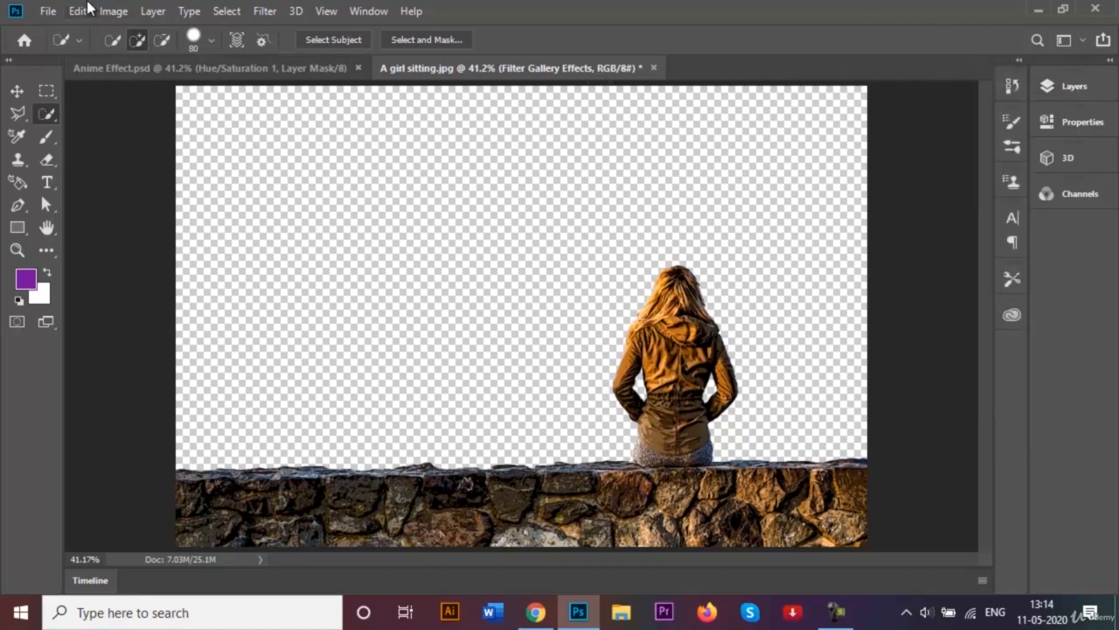
pyautogui.click(53, 13)
pyautogui.click(77, 46)
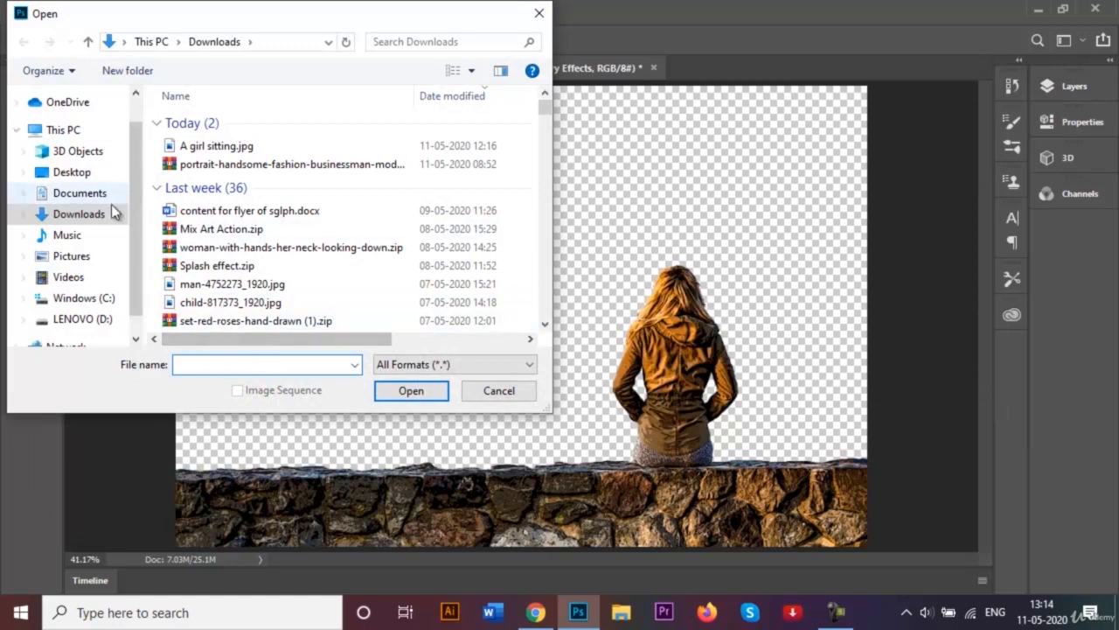
pyautogui.click(75, 172)
pyautogui.scroll(-2, 243, 232)
pyautogui.scroll(-2, 243, 235)
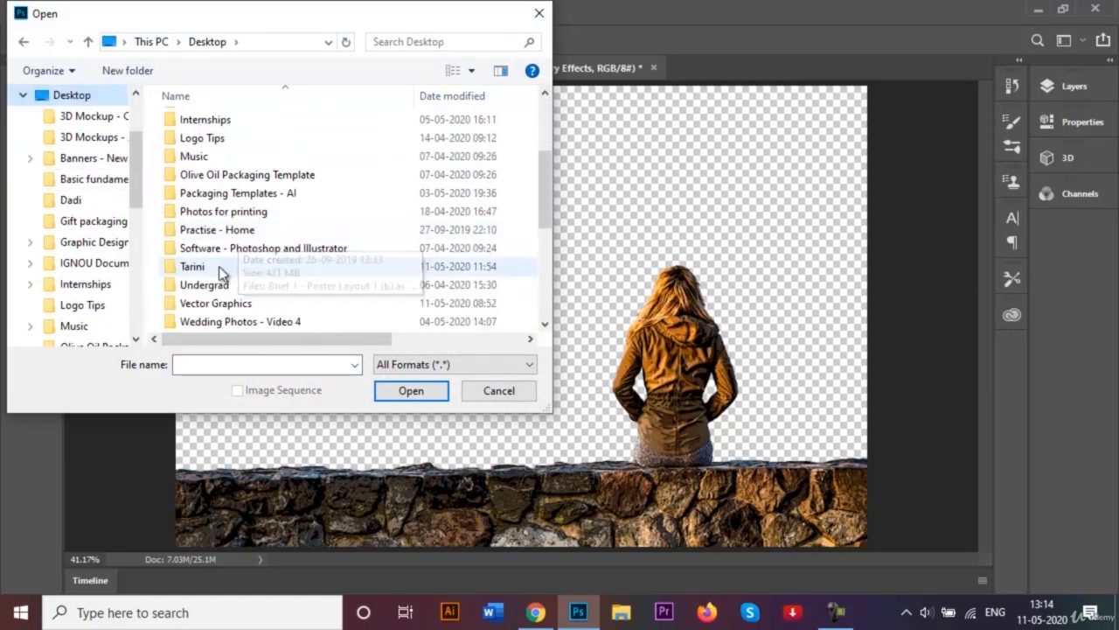
pyautogui.doubleClick(220, 268)
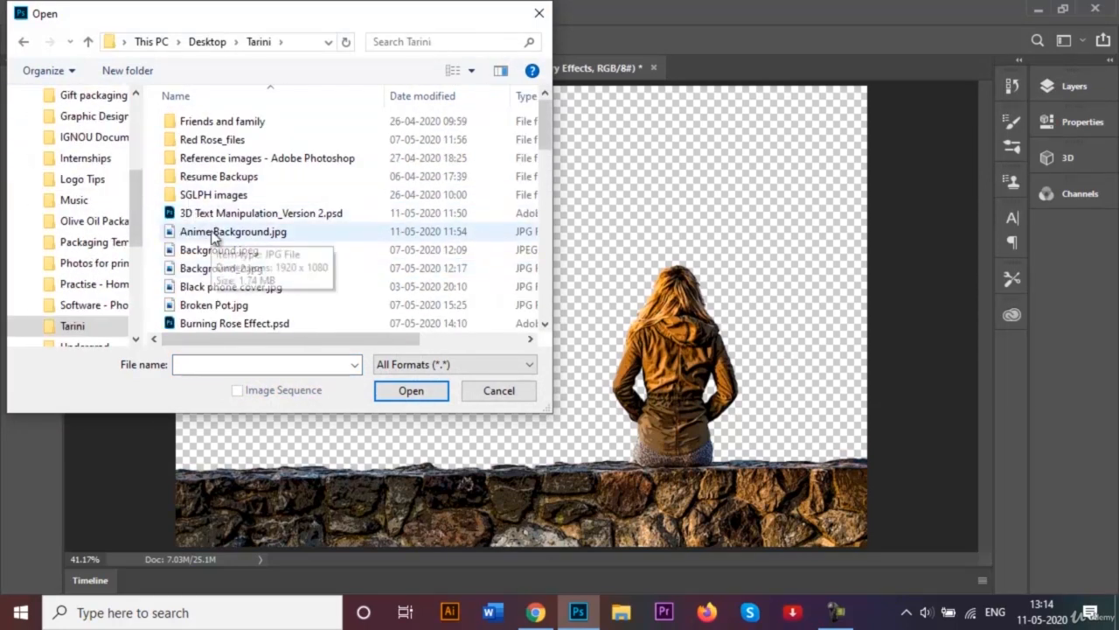
pyautogui.click(219, 231)
pyautogui.click(416, 394)
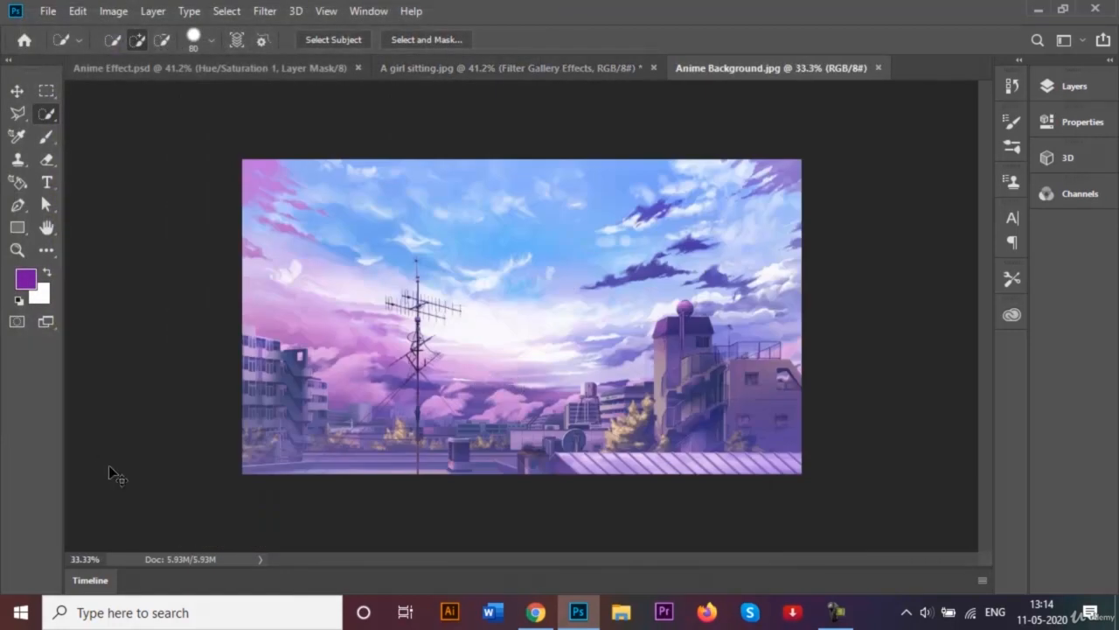
# - Unlock the locked Background layer of the Anime Background image
pyautogui.hotkey('ctrl', '0')
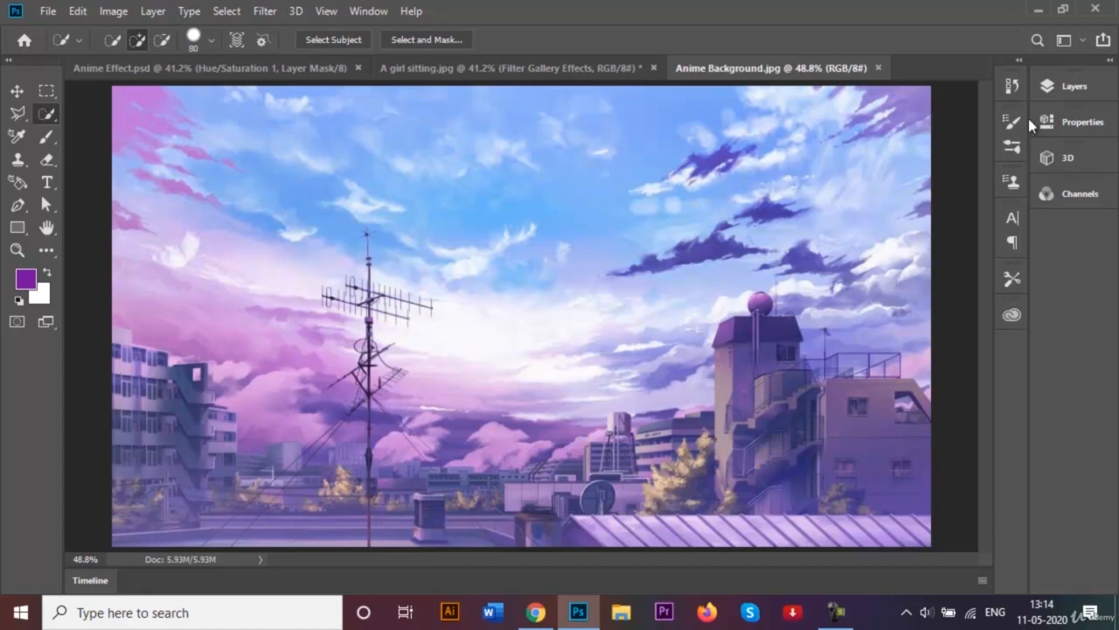
pyautogui.click(1074, 87)
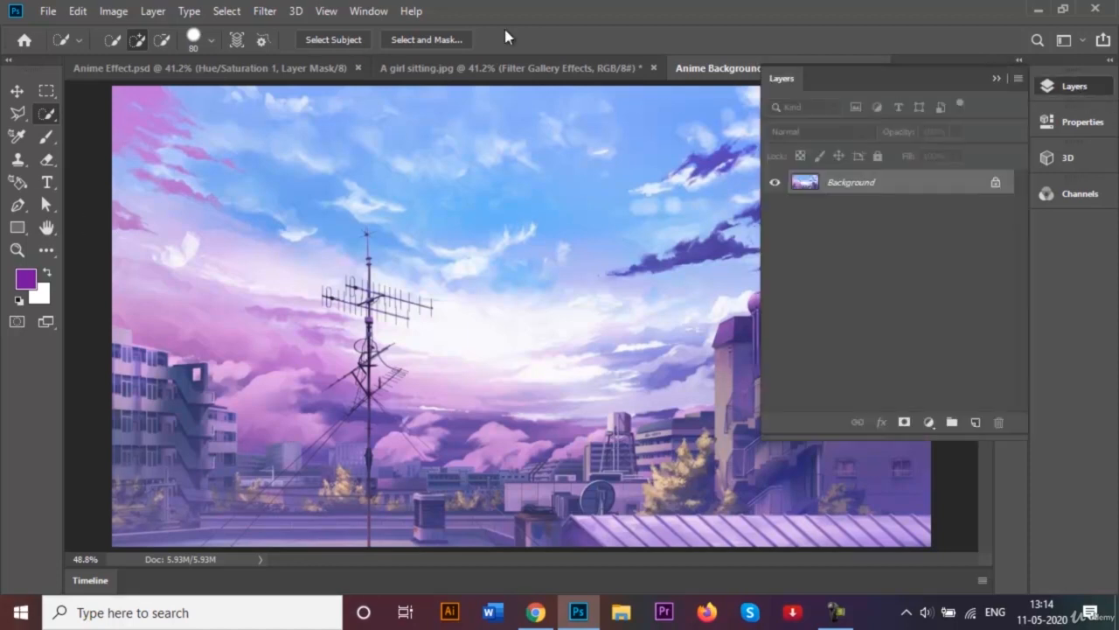
pyautogui.click(996, 78)
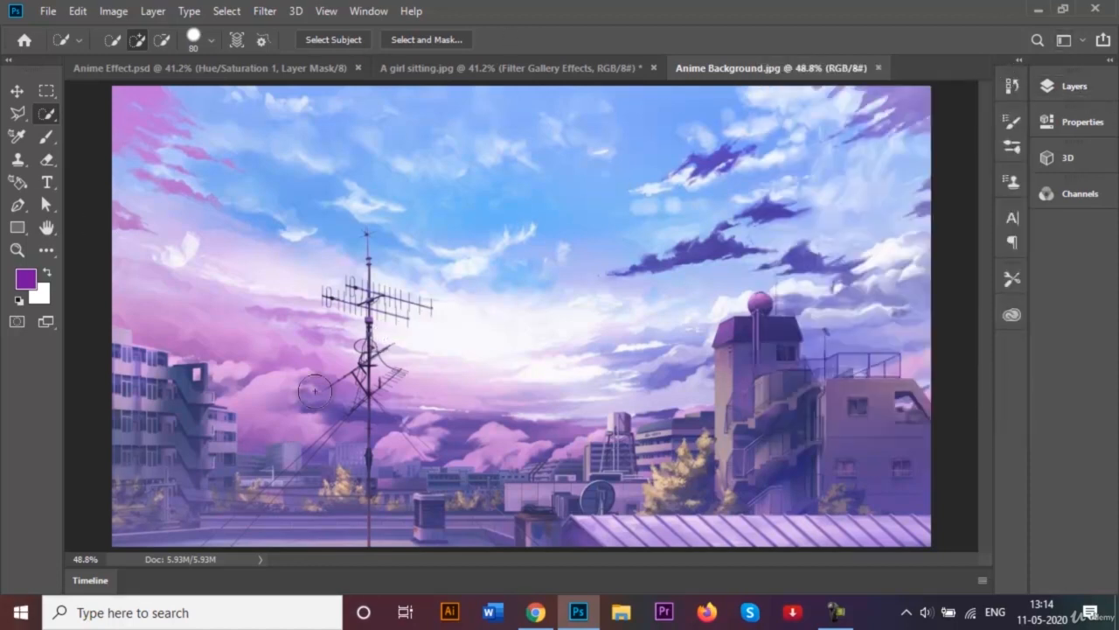
pyautogui.click(489, 67)
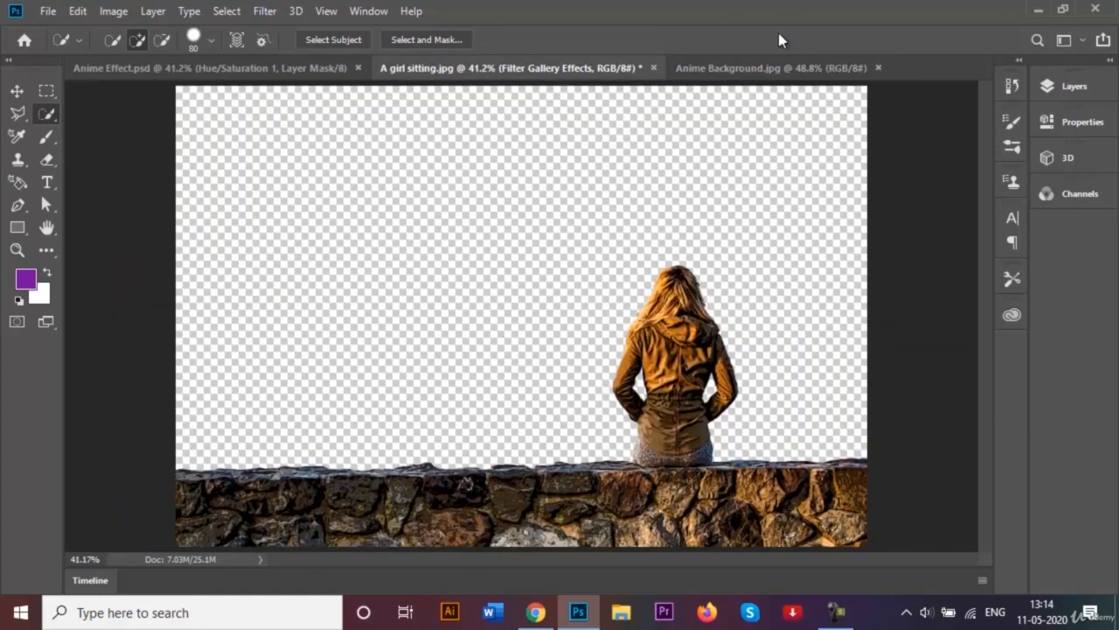
pyautogui.click(761, 69)
pyautogui.click(1068, 86)
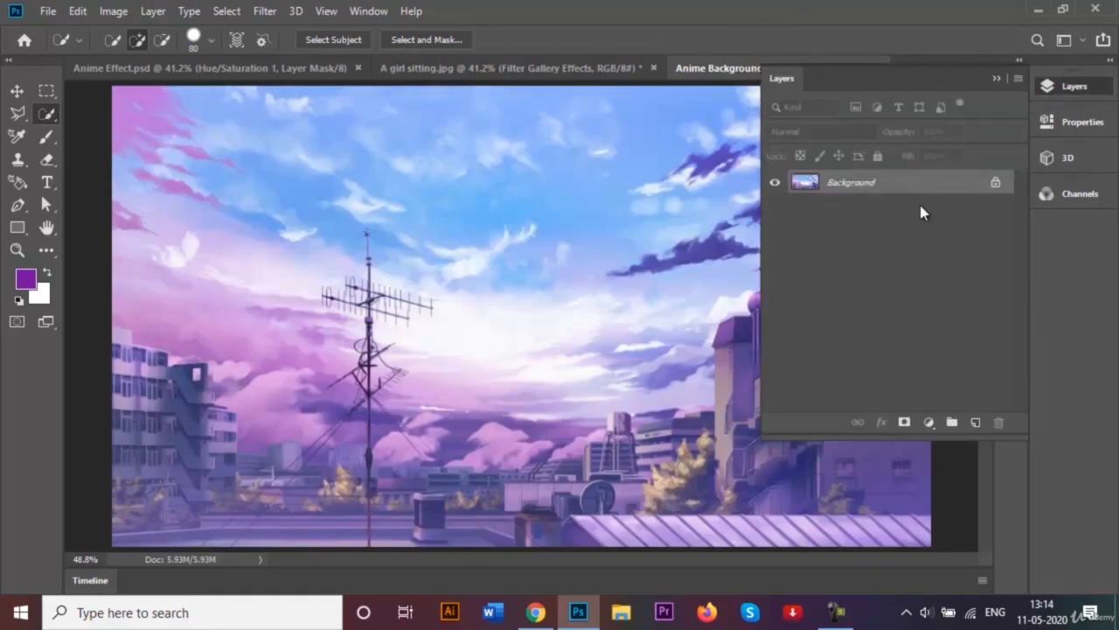
pyautogui.click(997, 184)
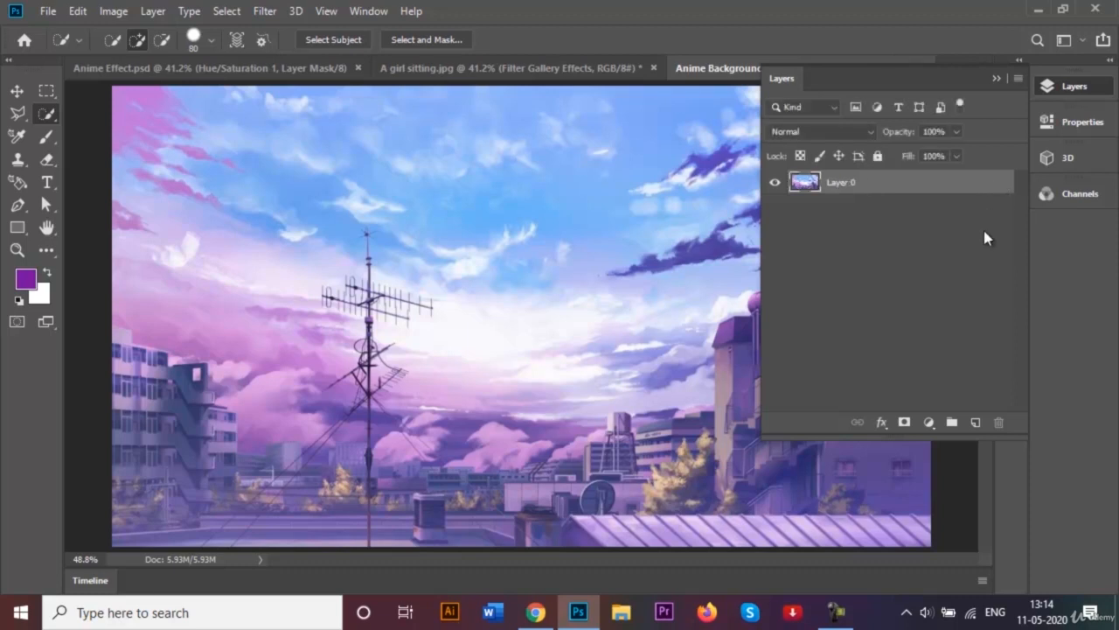
pyautogui.click(1002, 77)
# - Drag the anime background image into the A girl sitting document with the Move tool
pyautogui.press('v')
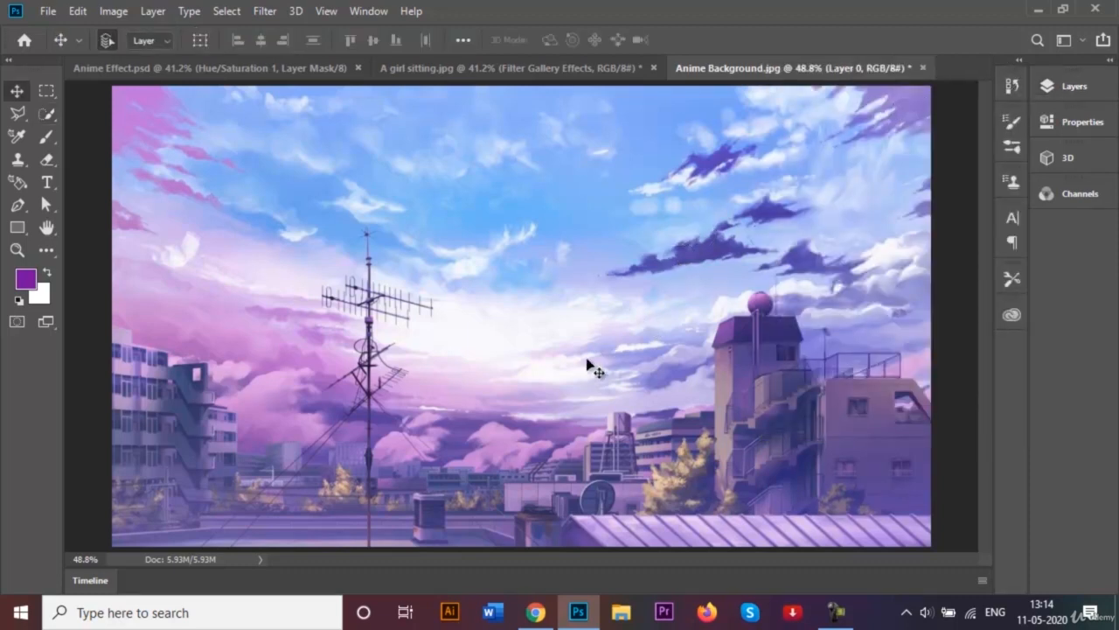
pyautogui.moveTo(585, 393); pyautogui.dragTo(545, 305)
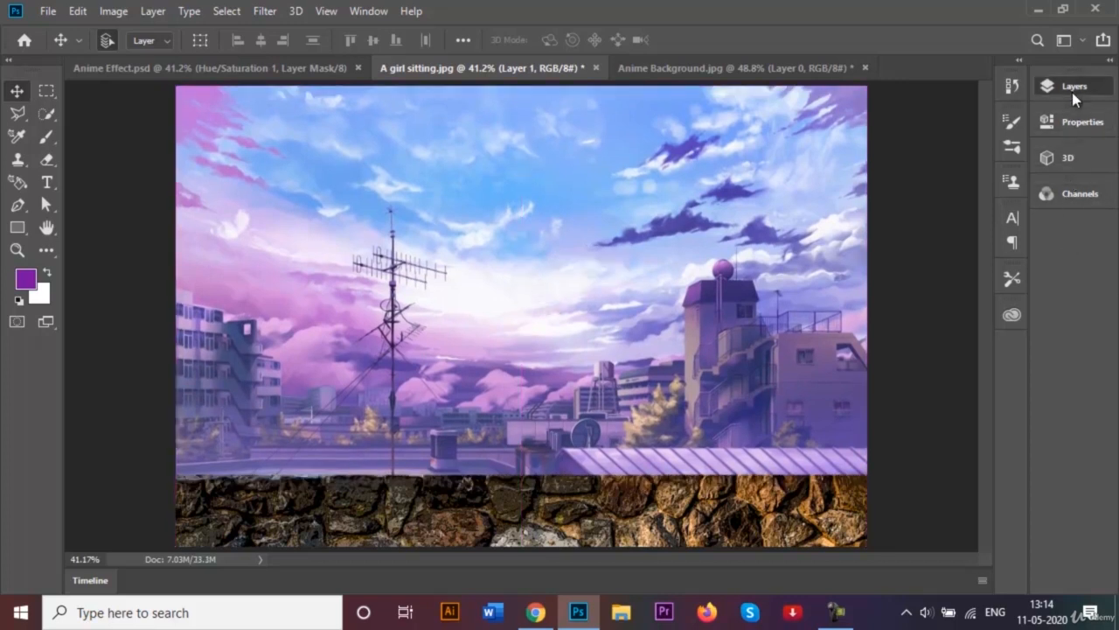
# - Rename the new background layer as Anime Background
pyautogui.click(1072, 90)
pyautogui.doubleClick(859, 192)
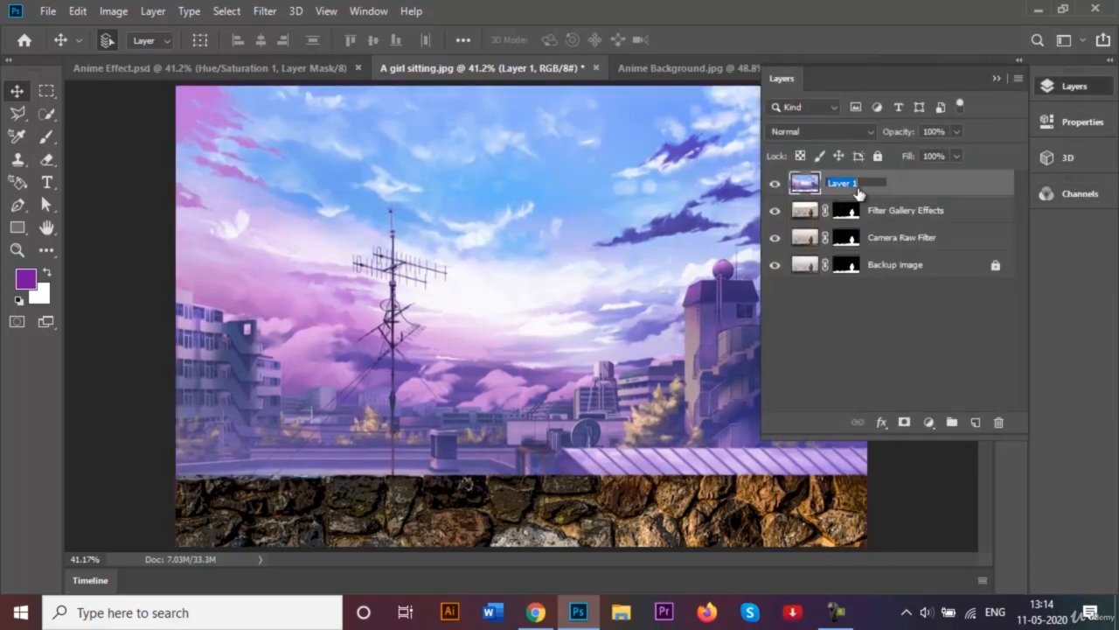
pyautogui.press('BackSpace')
pyautogui.write('Anime Background')
pyautogui.press('Return')
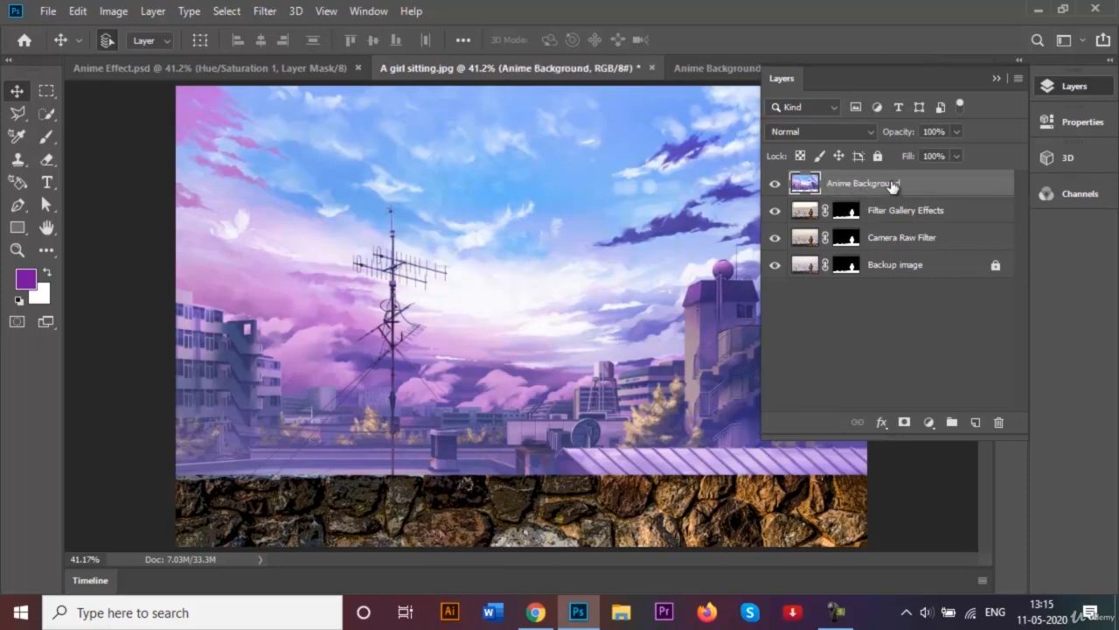
# - Move the Anime Background layer below Filter Gallery Effects and add a Hue/Saturation adjustment with Hue 16 and Saturation -7
pyautogui.moveTo(893, 186); pyautogui.dragTo(902, 232)
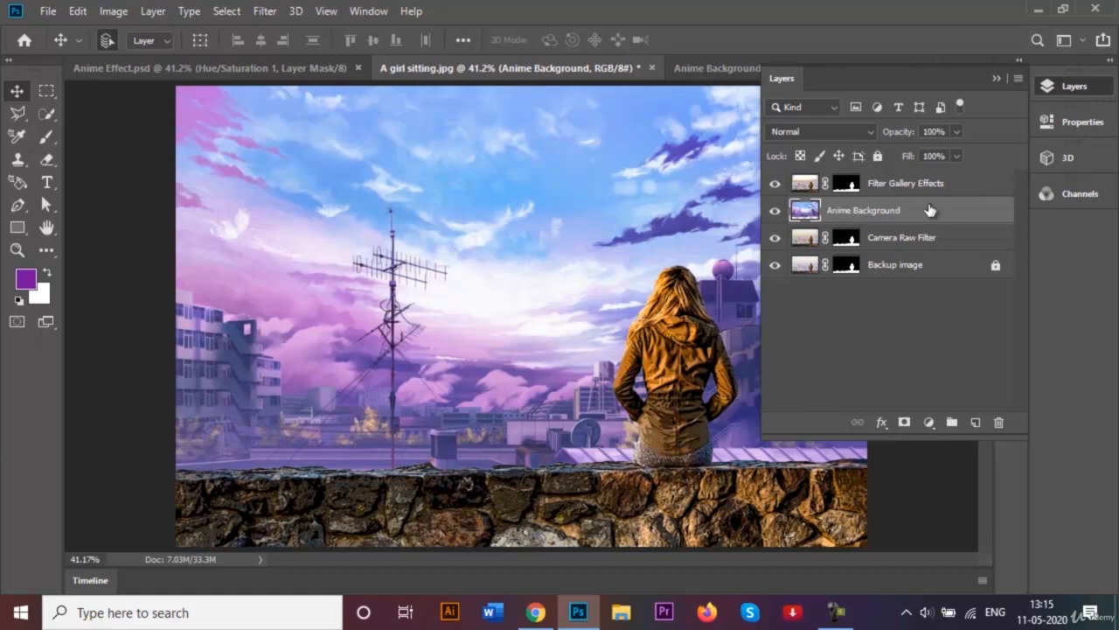
pyautogui.click(928, 423)
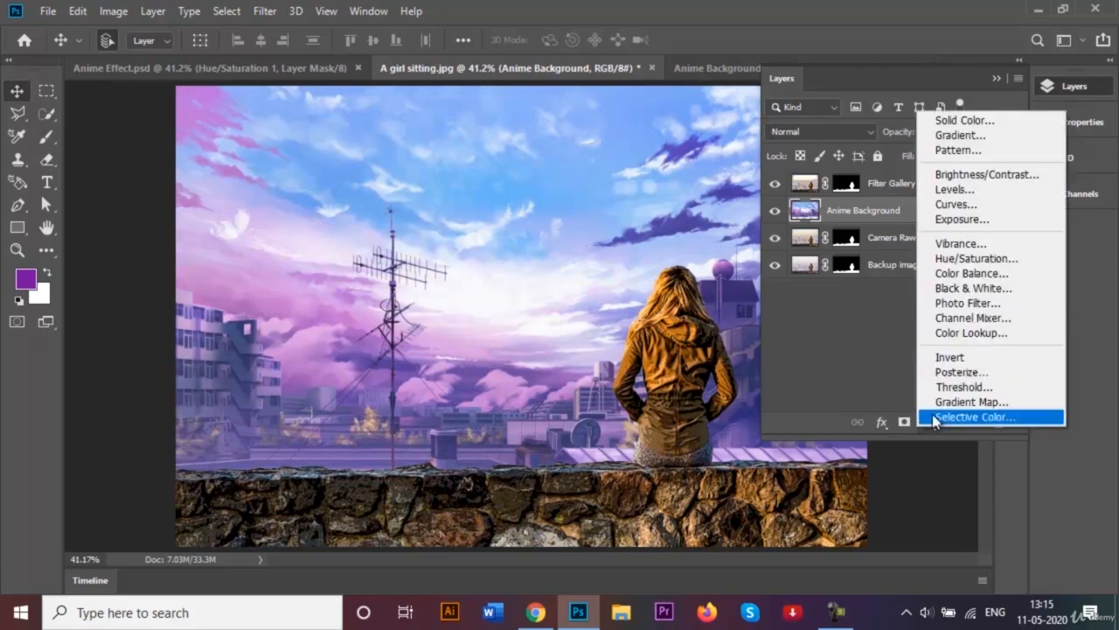
pyautogui.click(977, 259)
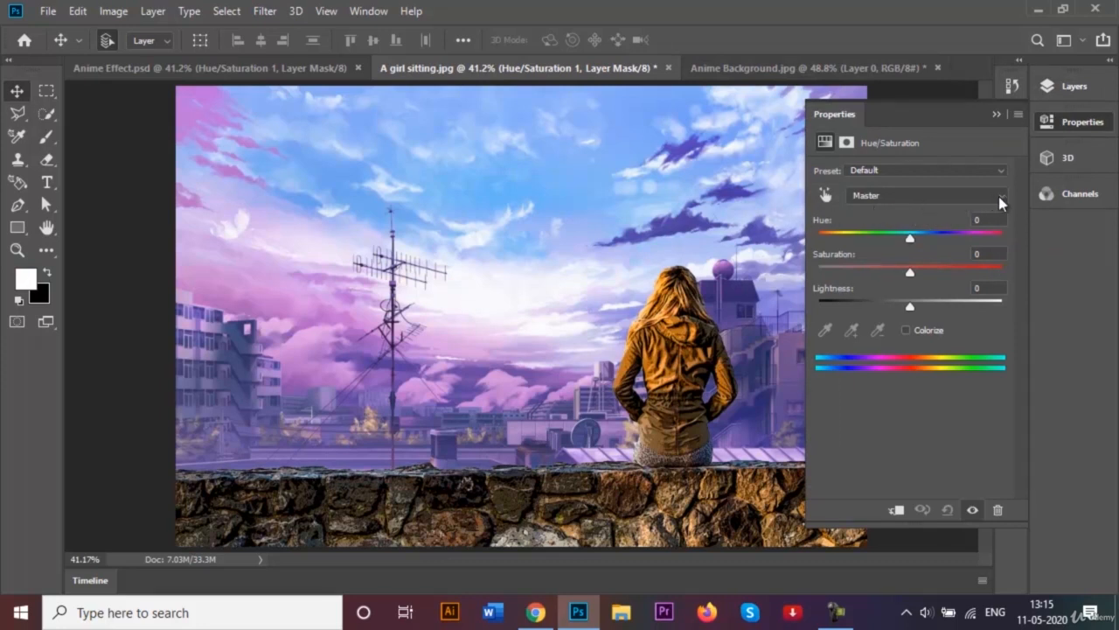
pyautogui.click(990, 219)
pyautogui.write('16')
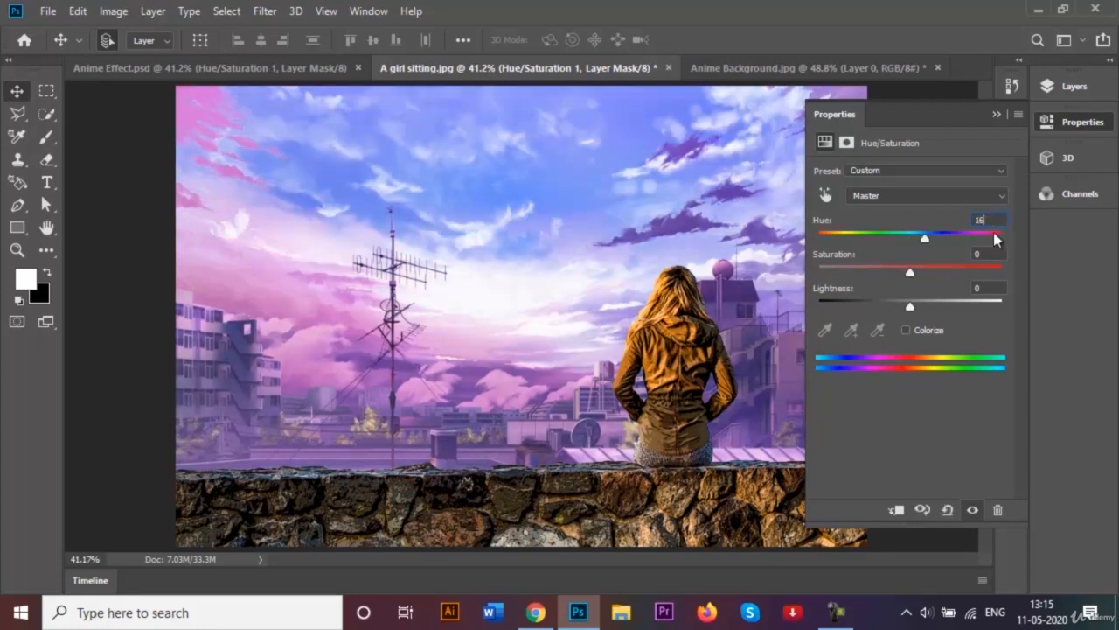
pyautogui.click(991, 255)
pyautogui.write('-7')
# - Adjust the Cyans range of the Hue/Saturation layer to Hue +43, Saturation -58 and Lightness 15
pyautogui.click(1000, 200)
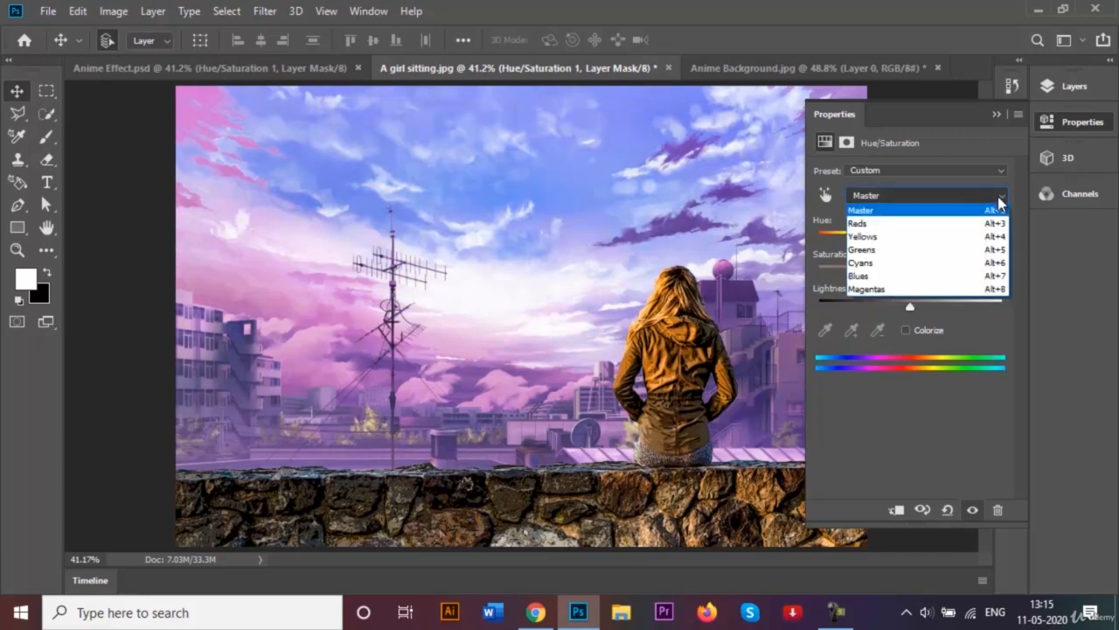
pyautogui.click(945, 261)
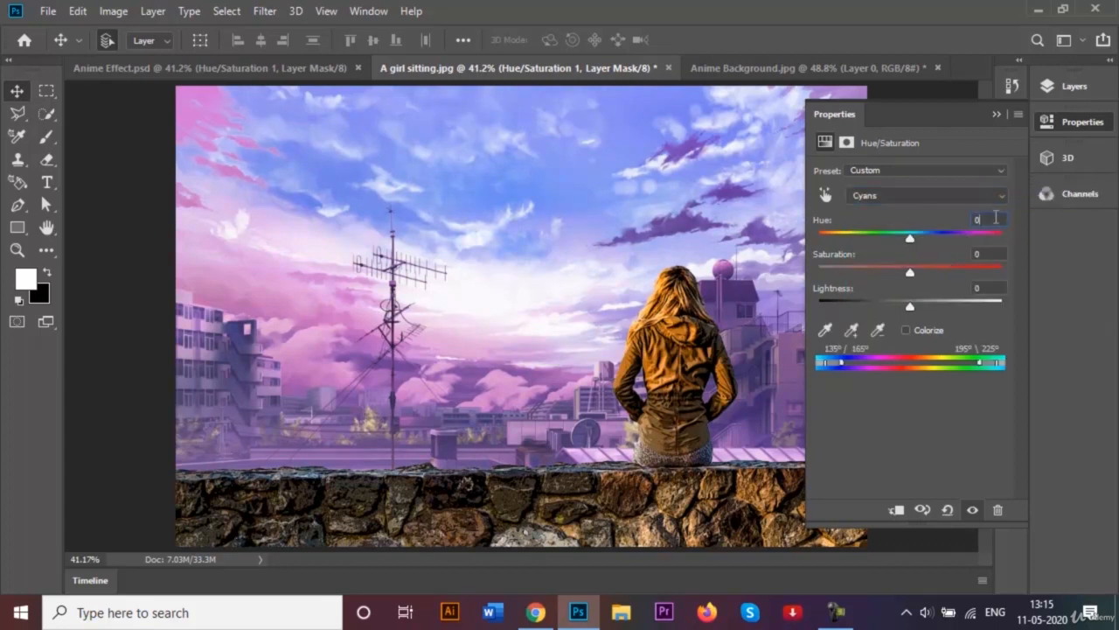
pyautogui.click(994, 217)
pyautogui.write('43')
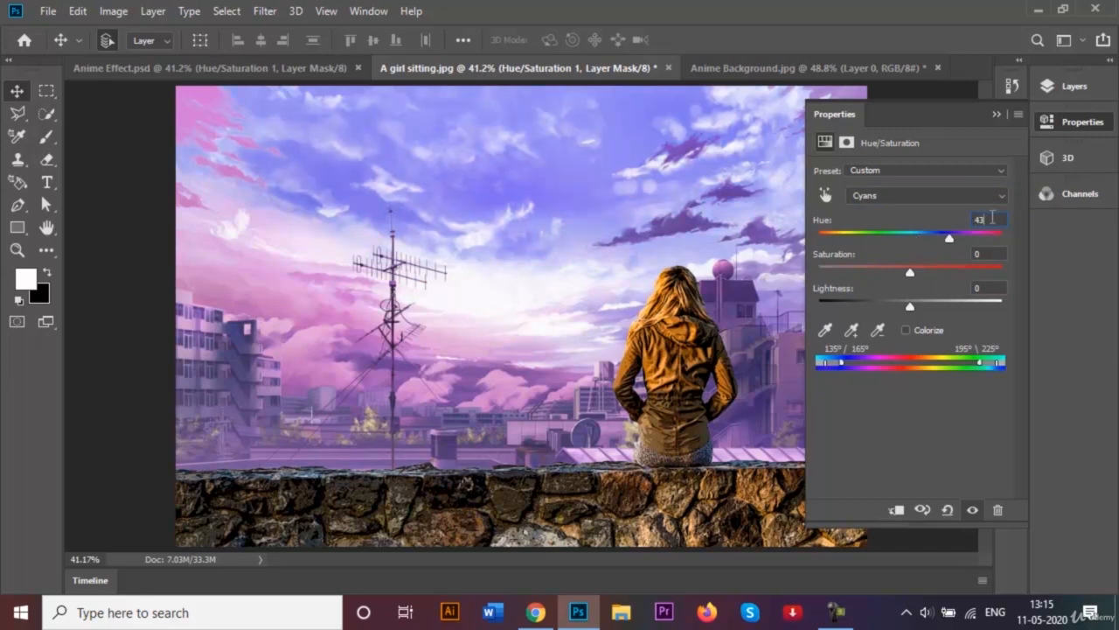
pyautogui.click(986, 251)
pyautogui.write('-58')
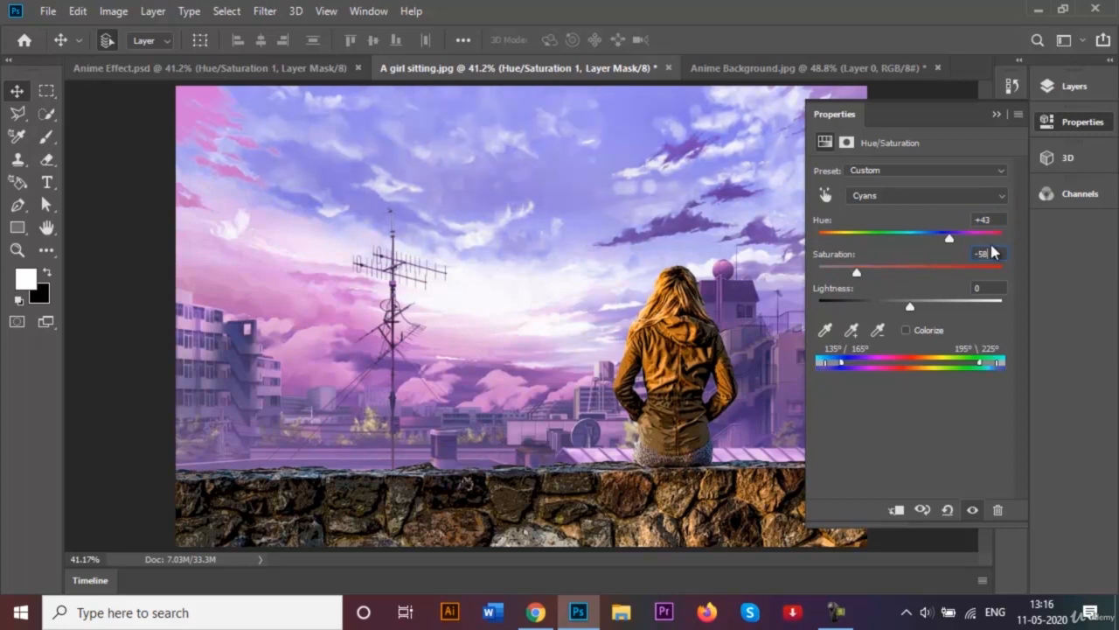
pyautogui.click(993, 289)
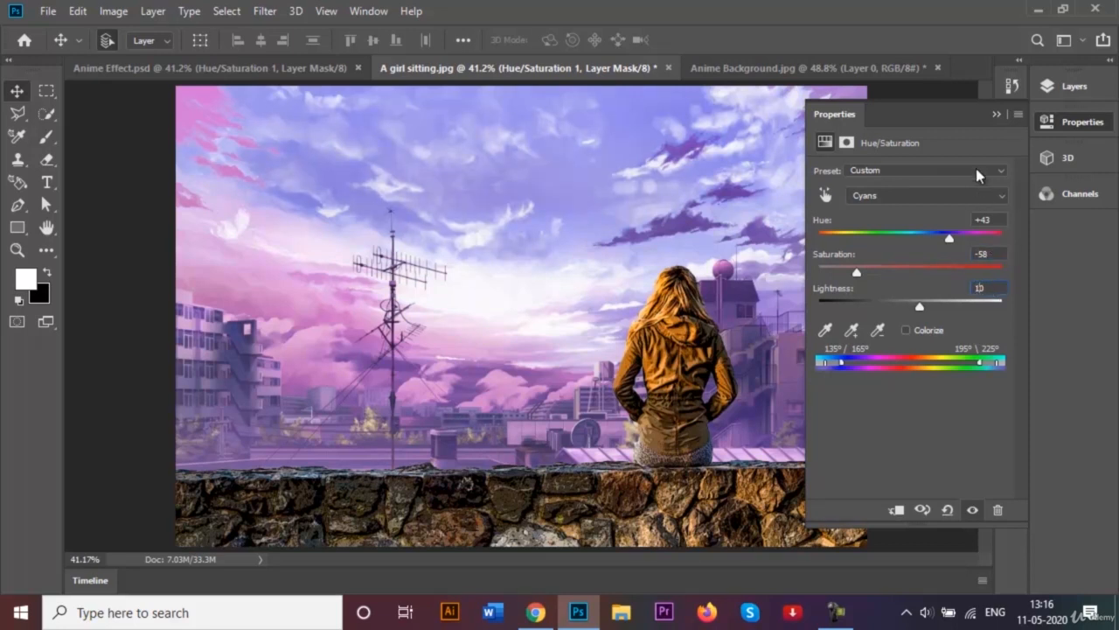
pyautogui.click(995, 115)
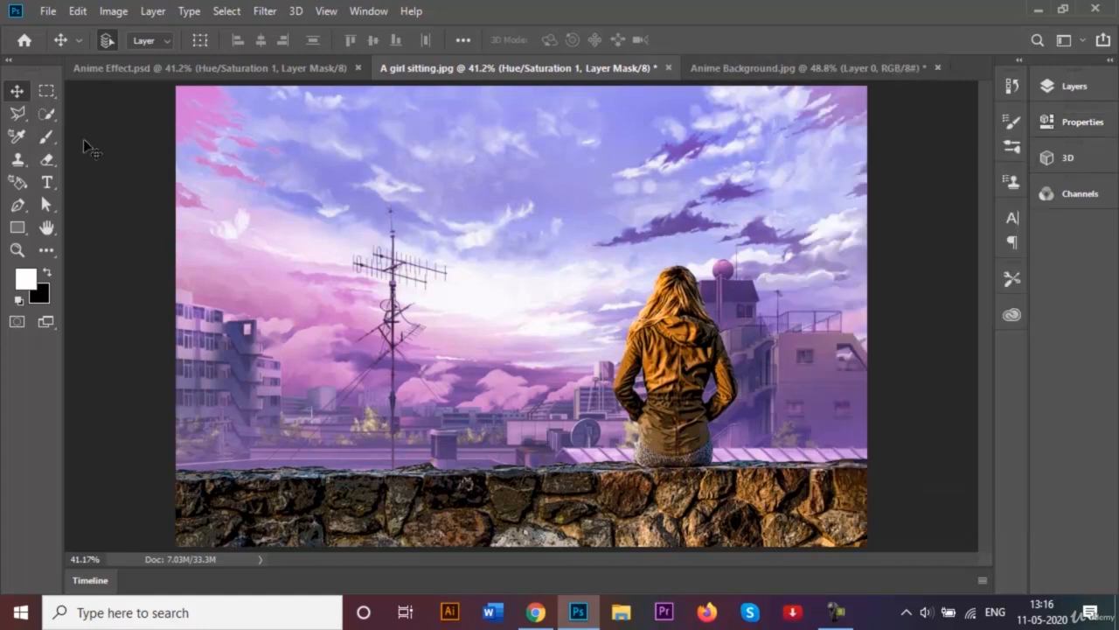
# - Compare the composition with the earlier Anime Effect.psd document
pyautogui.click(227, 72)
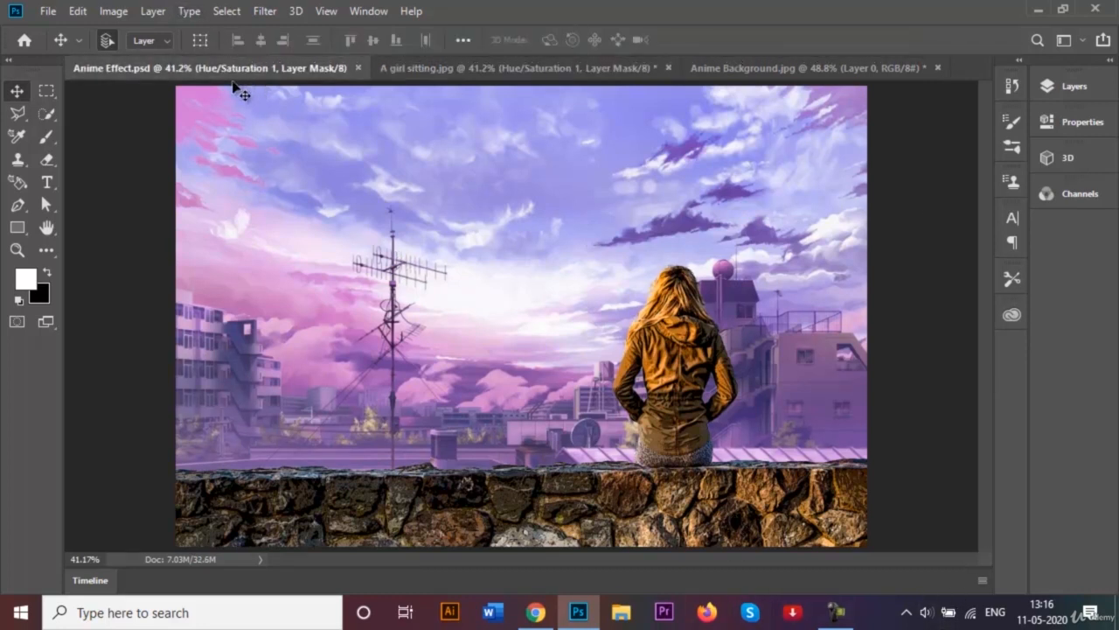
pyautogui.click(418, 75)
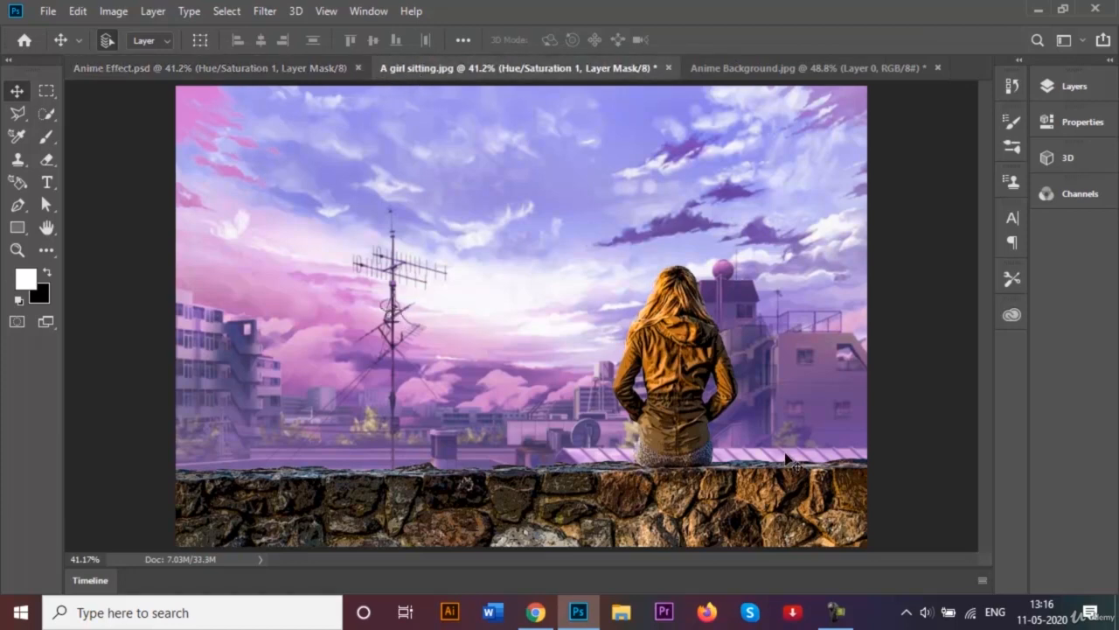
# - Close the Anime Background.jpg document without saving changes
pyautogui.click(822, 77)
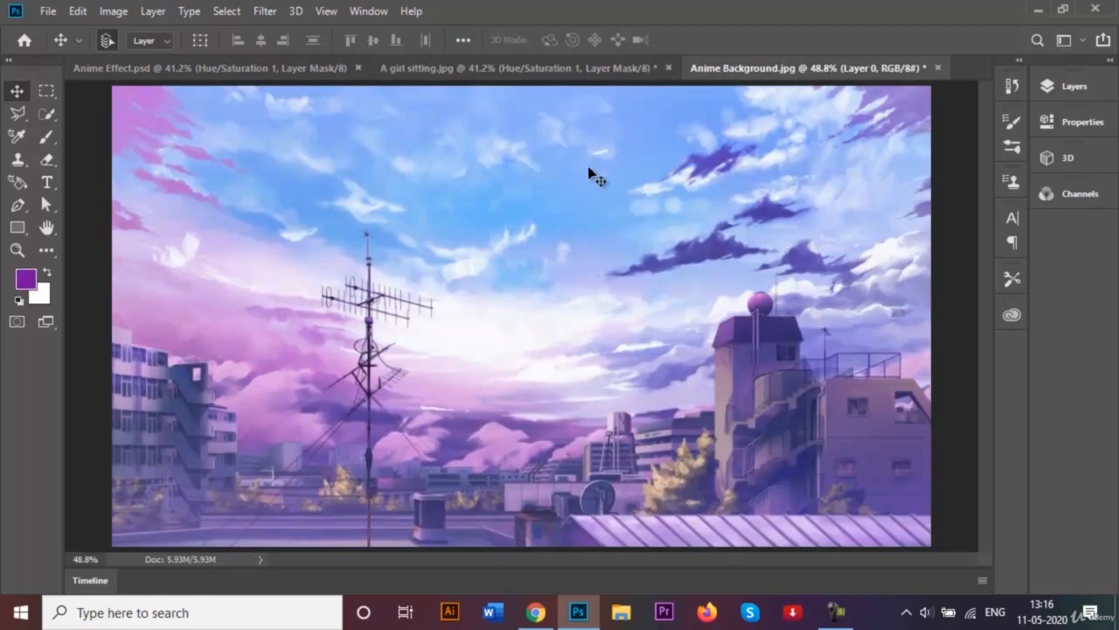
pyautogui.click(937, 68)
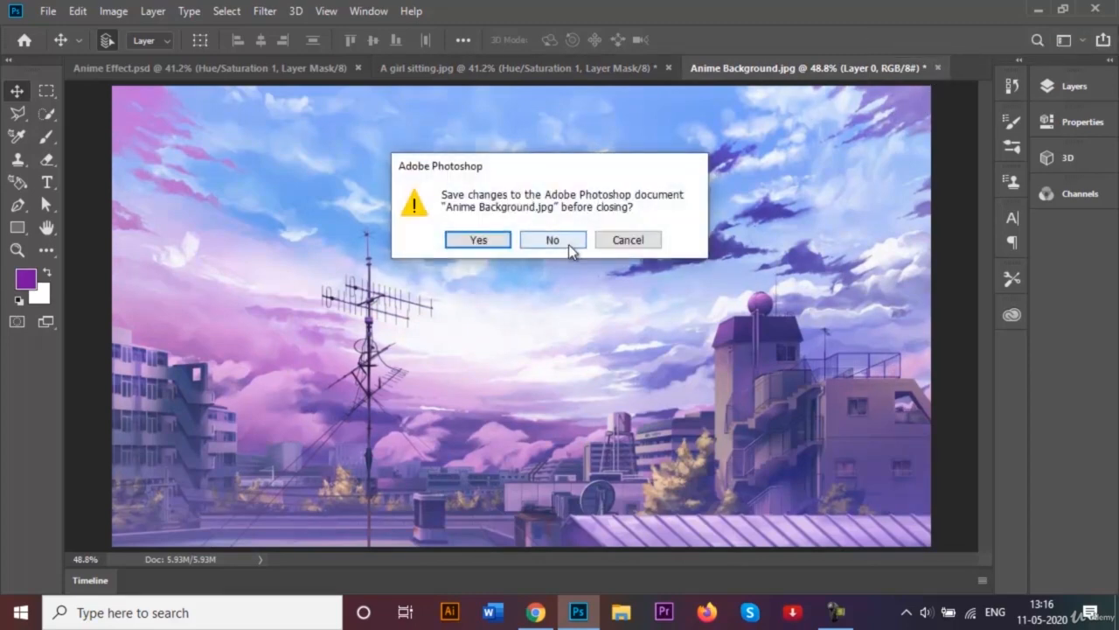
pyautogui.click(552, 241)
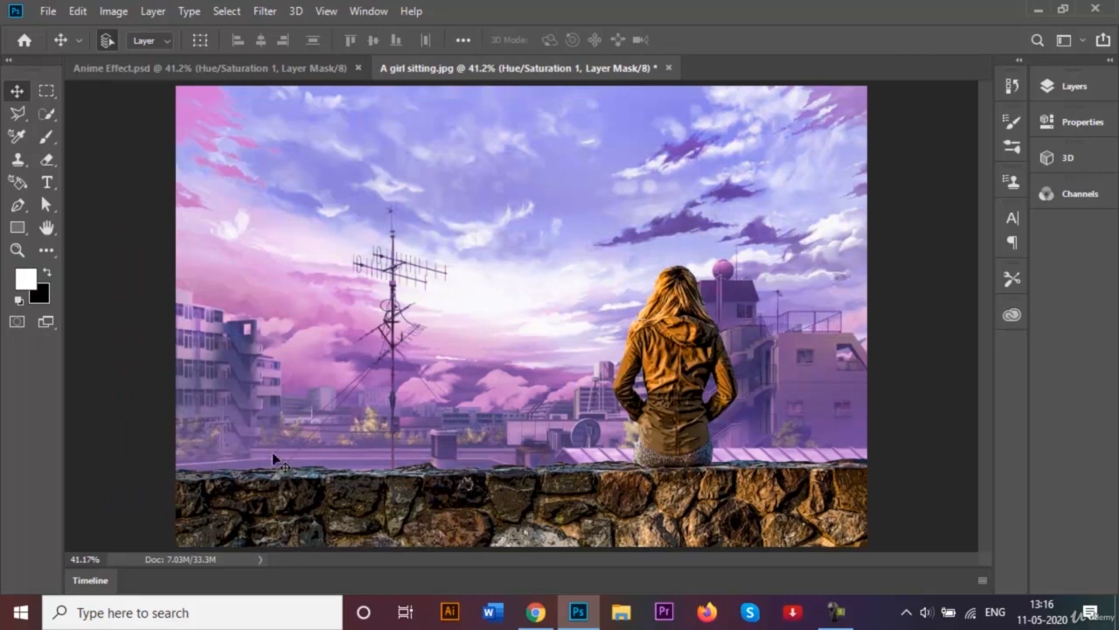
# - Start Save As and browse to the Practise folder inside Graphic Designing Course > Adobe Photoshop on the Desktop
pyautogui.click(49, 11)
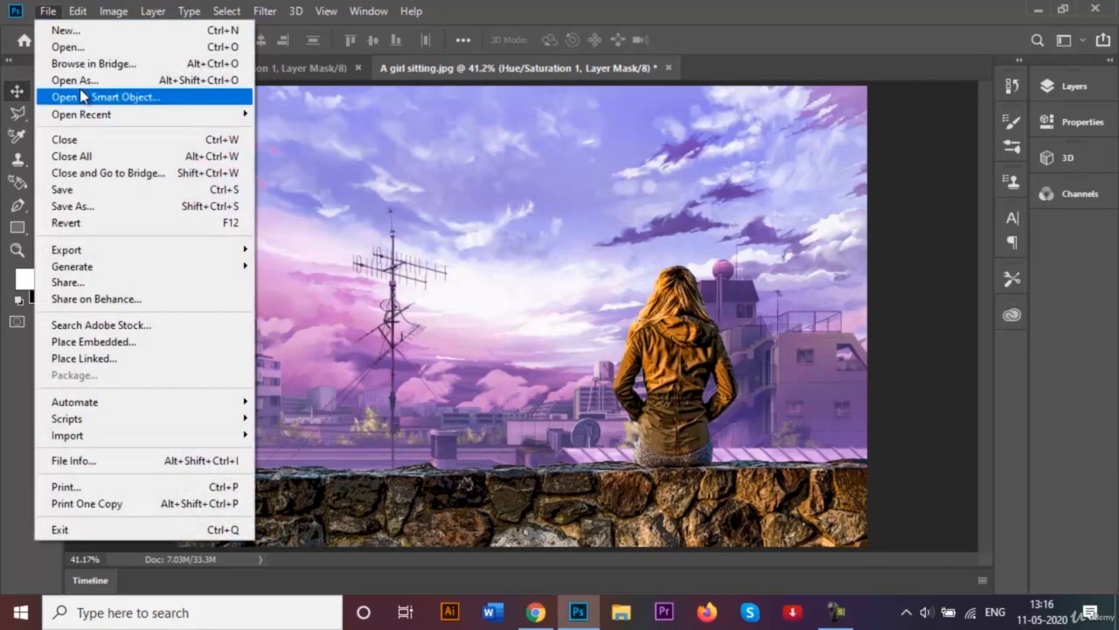
pyautogui.click(117, 212)
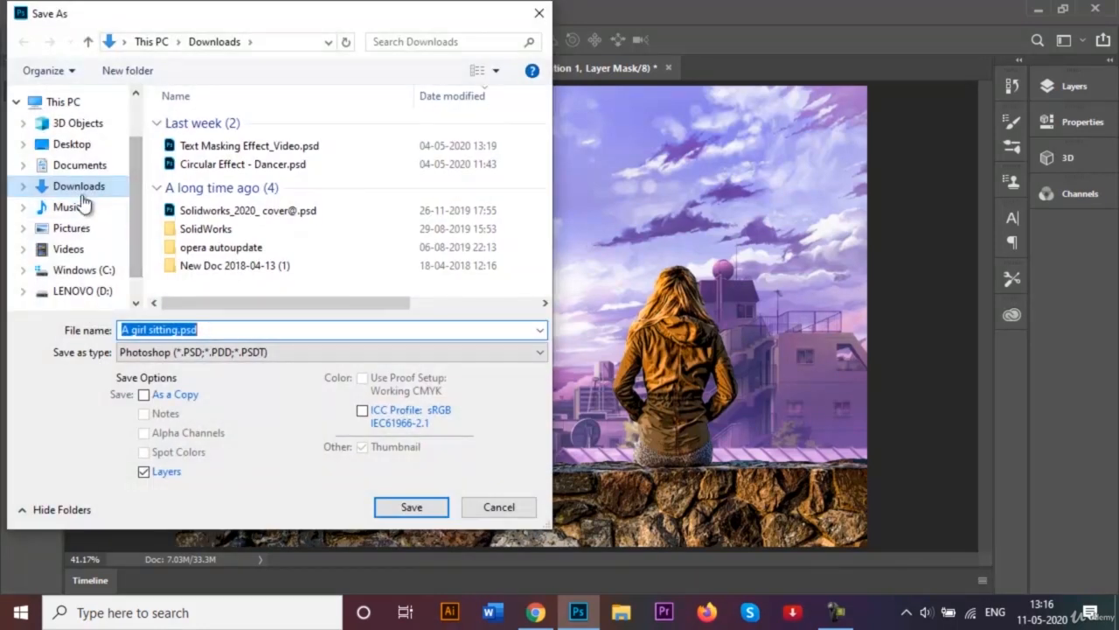
pyautogui.click(72, 143)
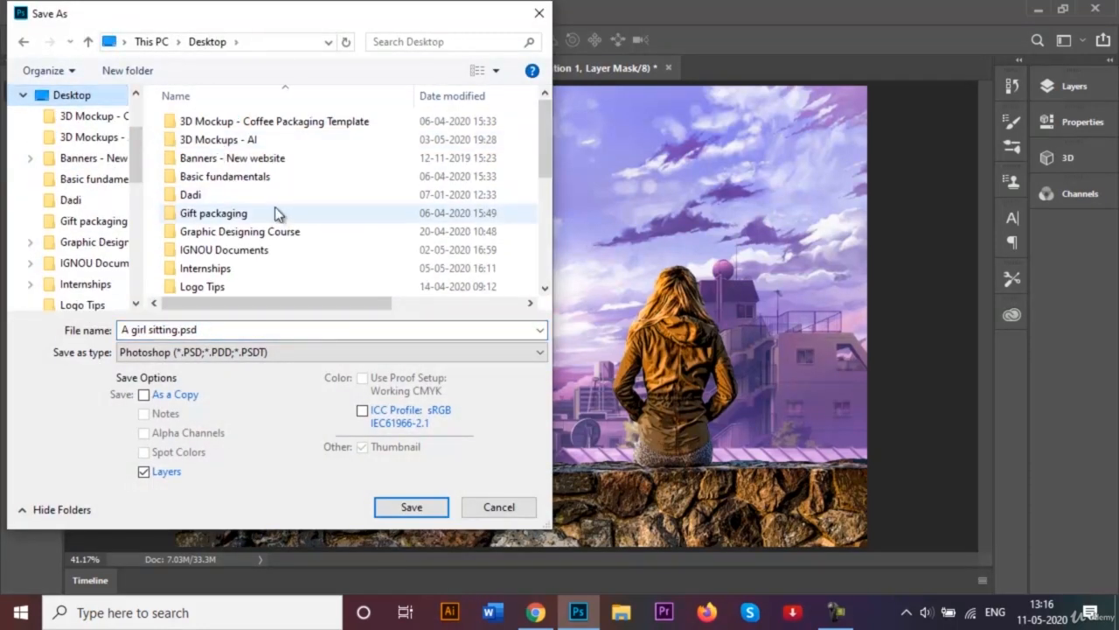
pyautogui.doubleClick(274, 231)
pyautogui.doubleClick(246, 140)
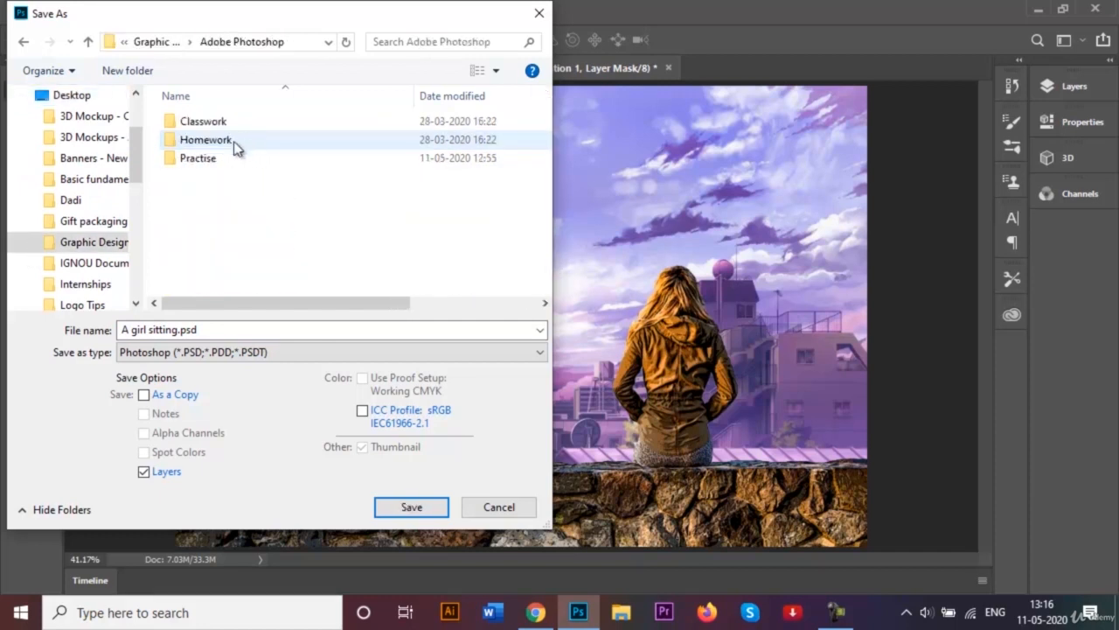
pyautogui.doubleClick(226, 156)
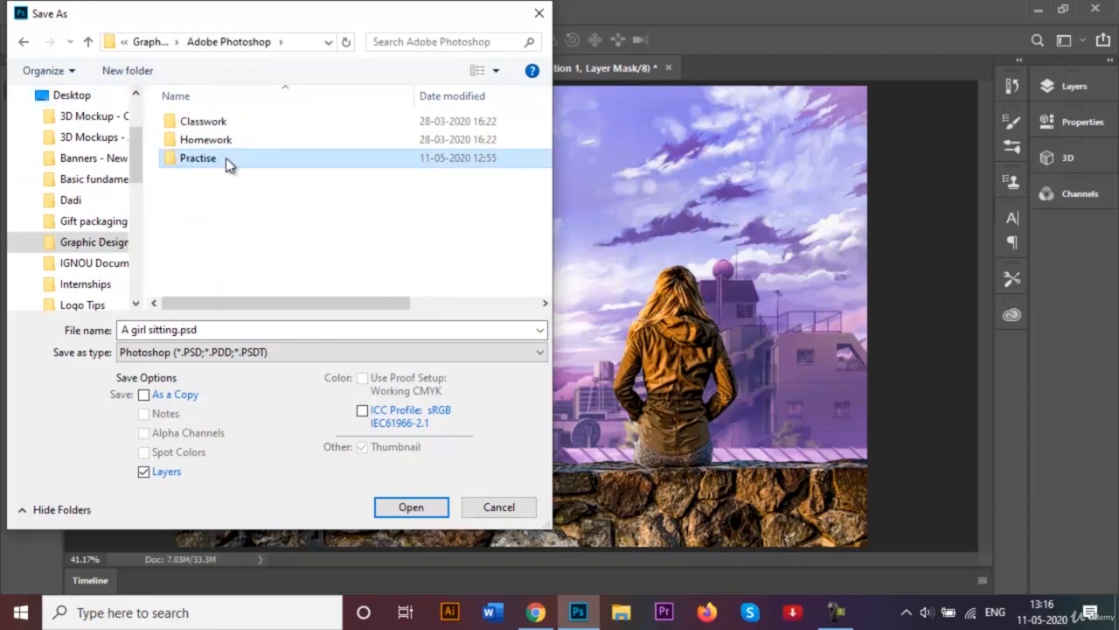
# - Save the document as Anime Effect_Version 2 in Photoshop format with Maximize Compatibility
pyautogui.click(228, 328)
pyautogui.hotkey('ctrl', 'a')
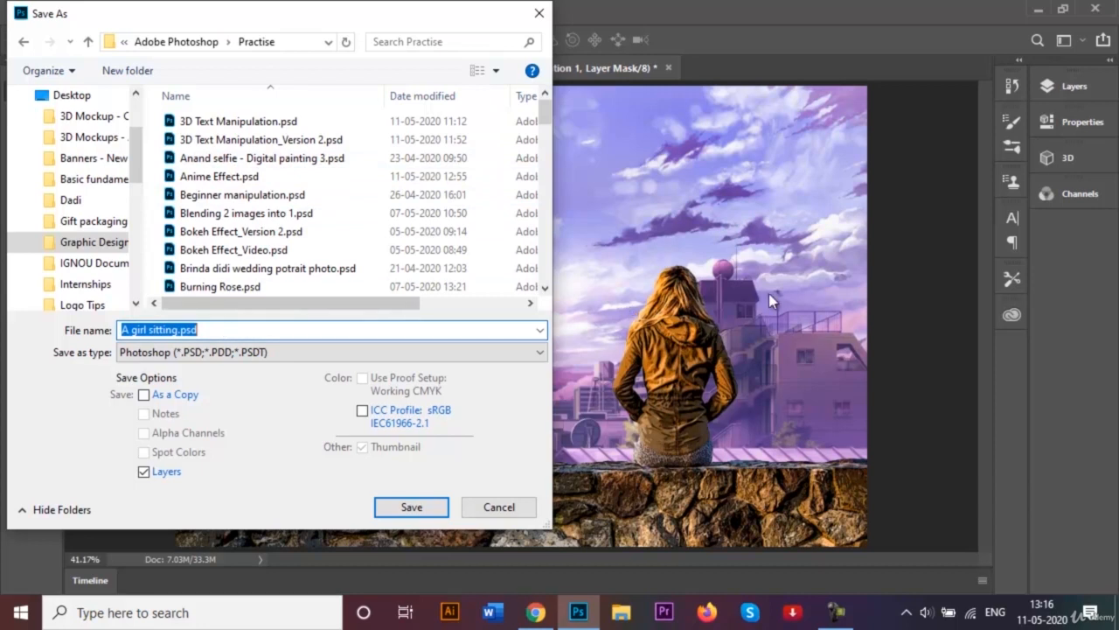
pyautogui.press('BackSpace')
pyautogui.write('Anim')
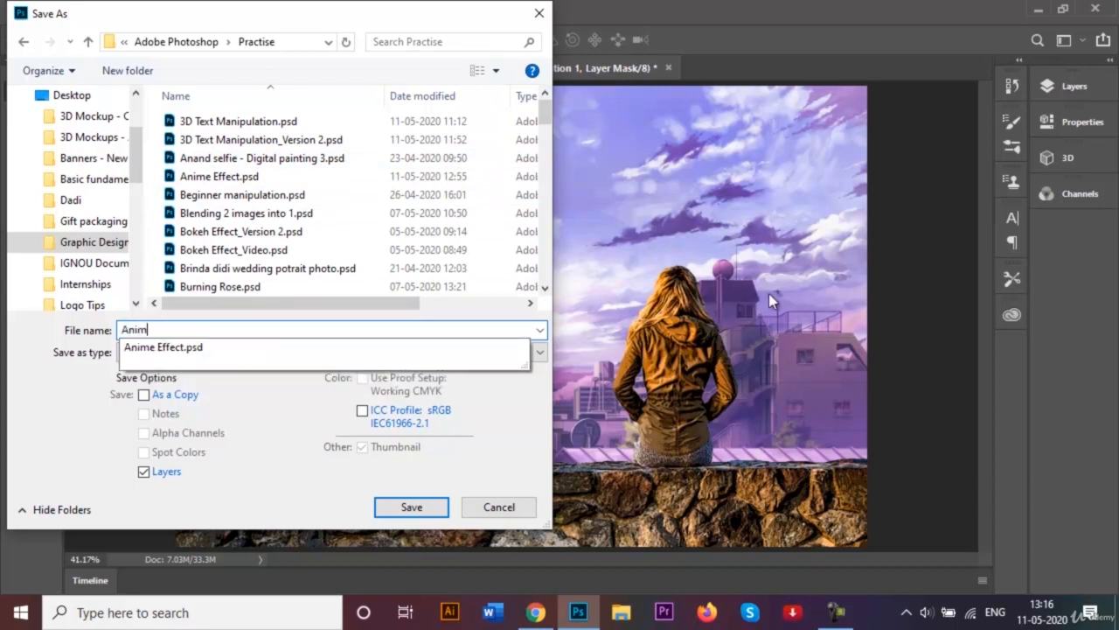
pyautogui.write('e Effect_Ver')
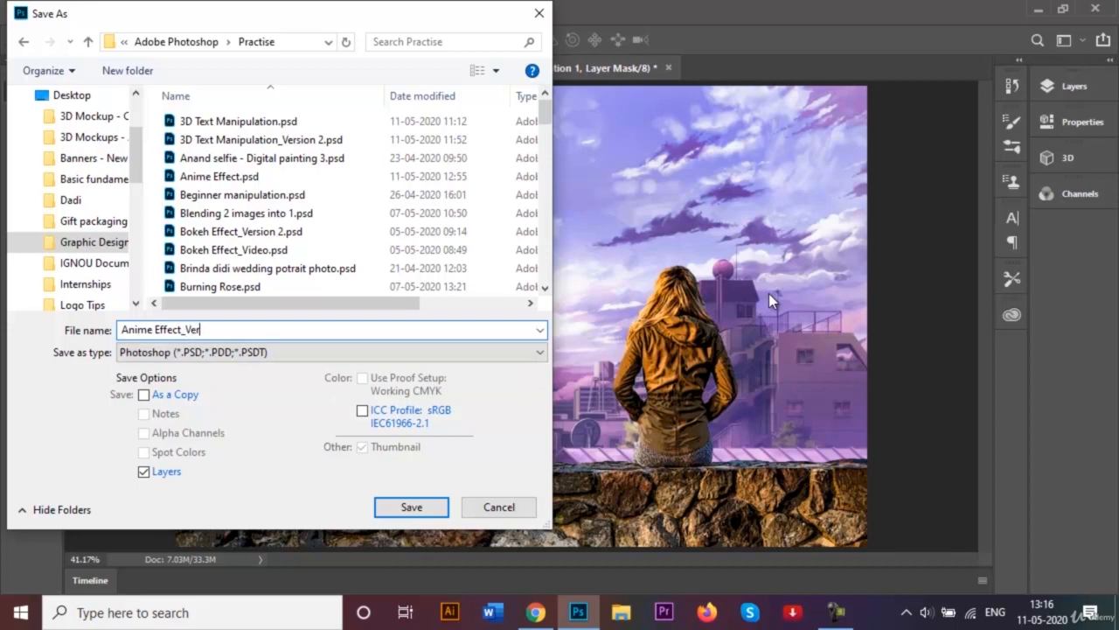
pyautogui.write('sion 2')
pyautogui.click(420, 510)
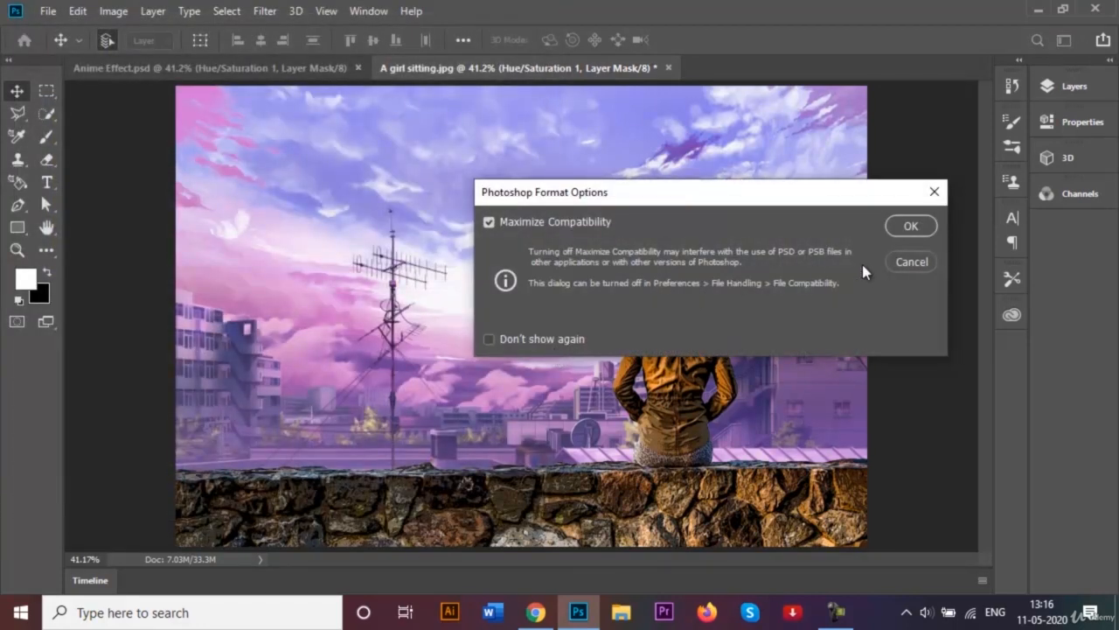
pyautogui.click(905, 228)
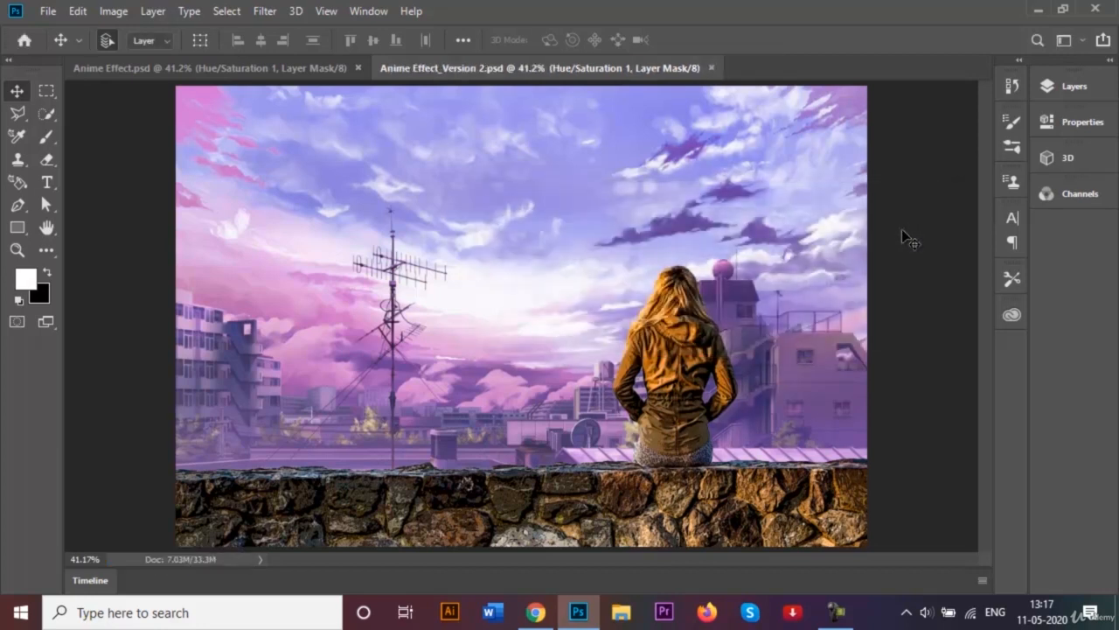